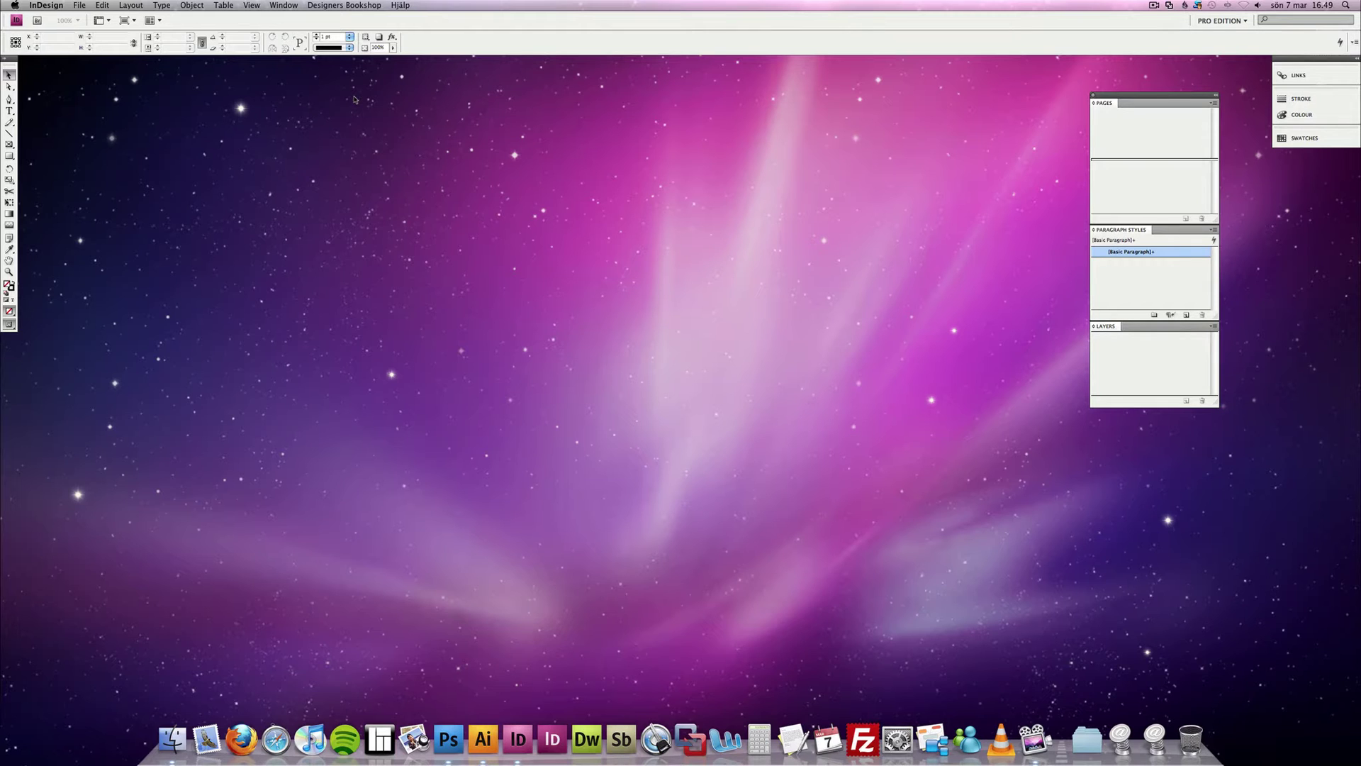
Launch Grid Calculator Pro Edition and apply its Web preset for a 960 × 768 pt page 1.
{"action": "left_click", "coordinate": [358, 4]}
{"action": "mouse_move", "coordinate": [358, 18]}
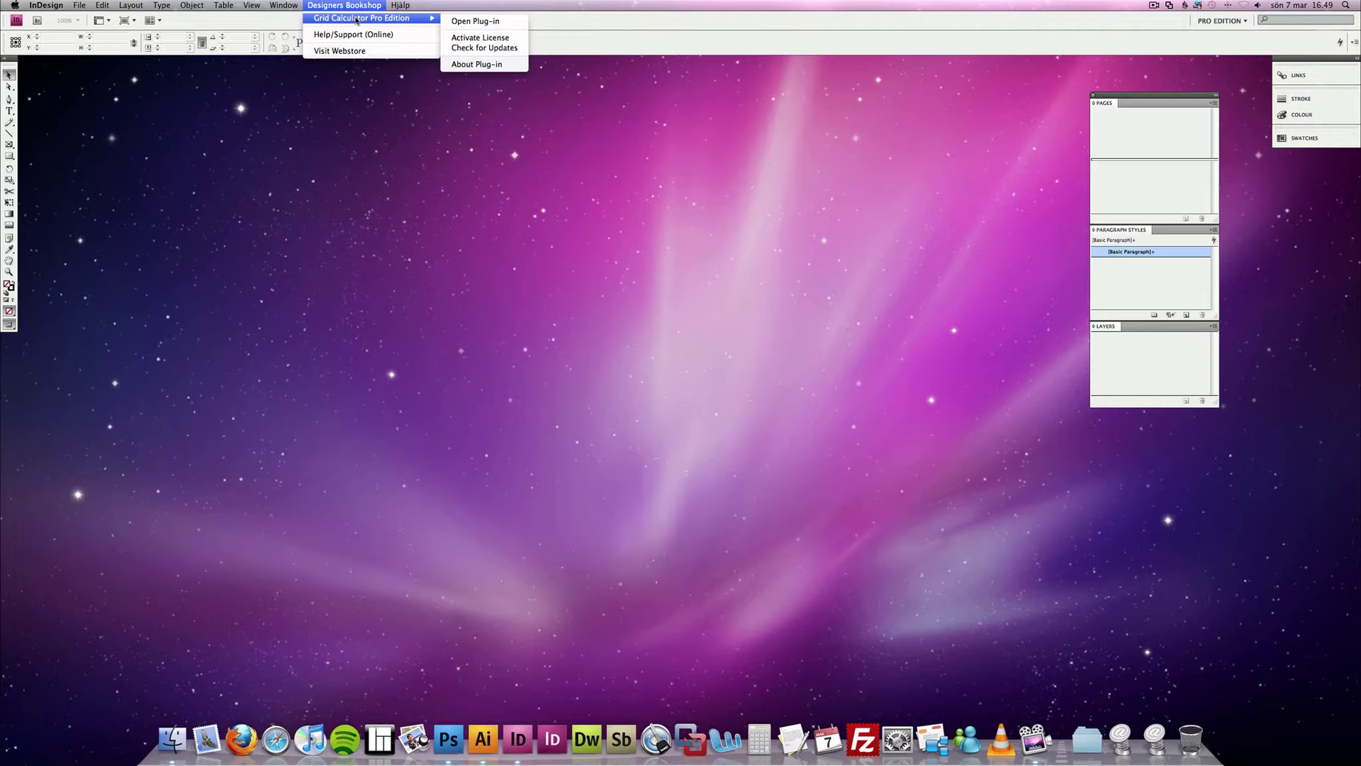
{"action": "left_click", "coordinate": [453, 20]}
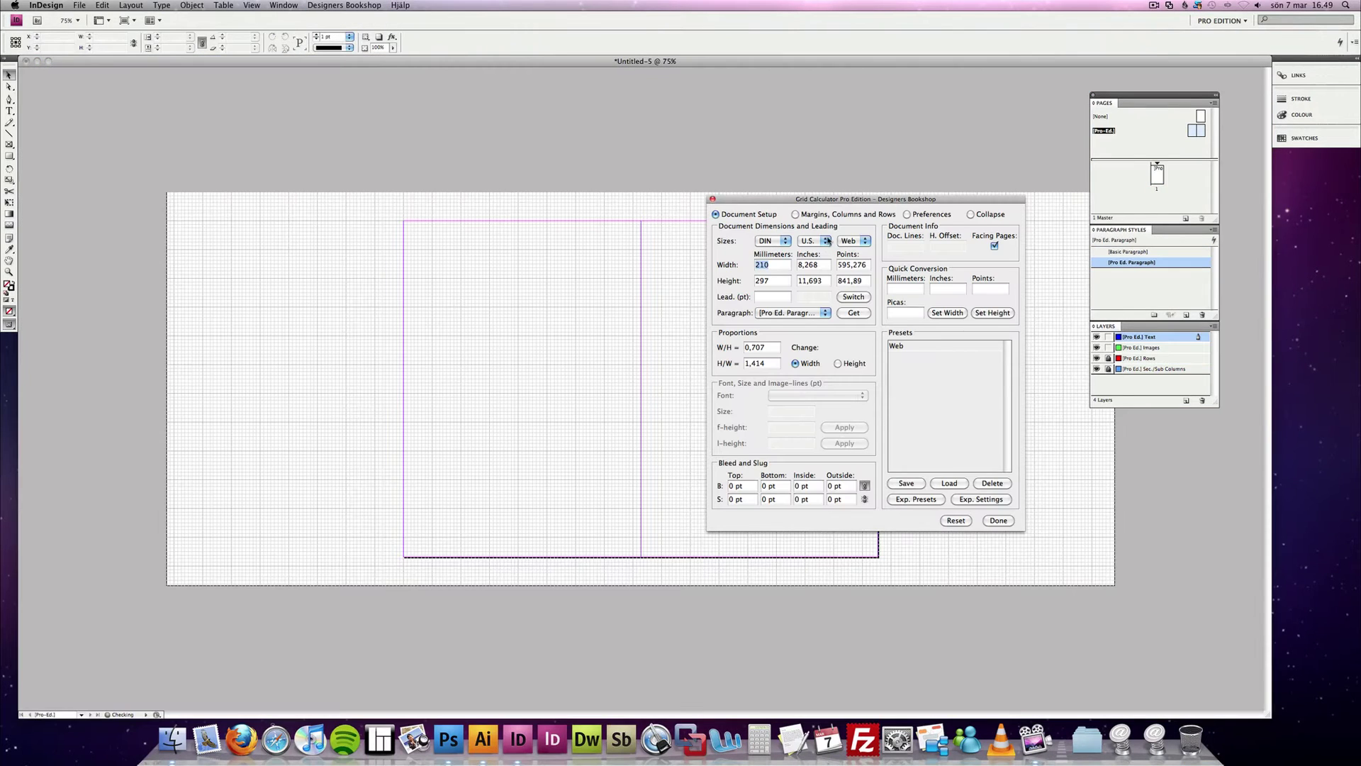
{"action": "left_click_drag", "start_coordinate": [820, 205], "coordinate": [853, 246]}
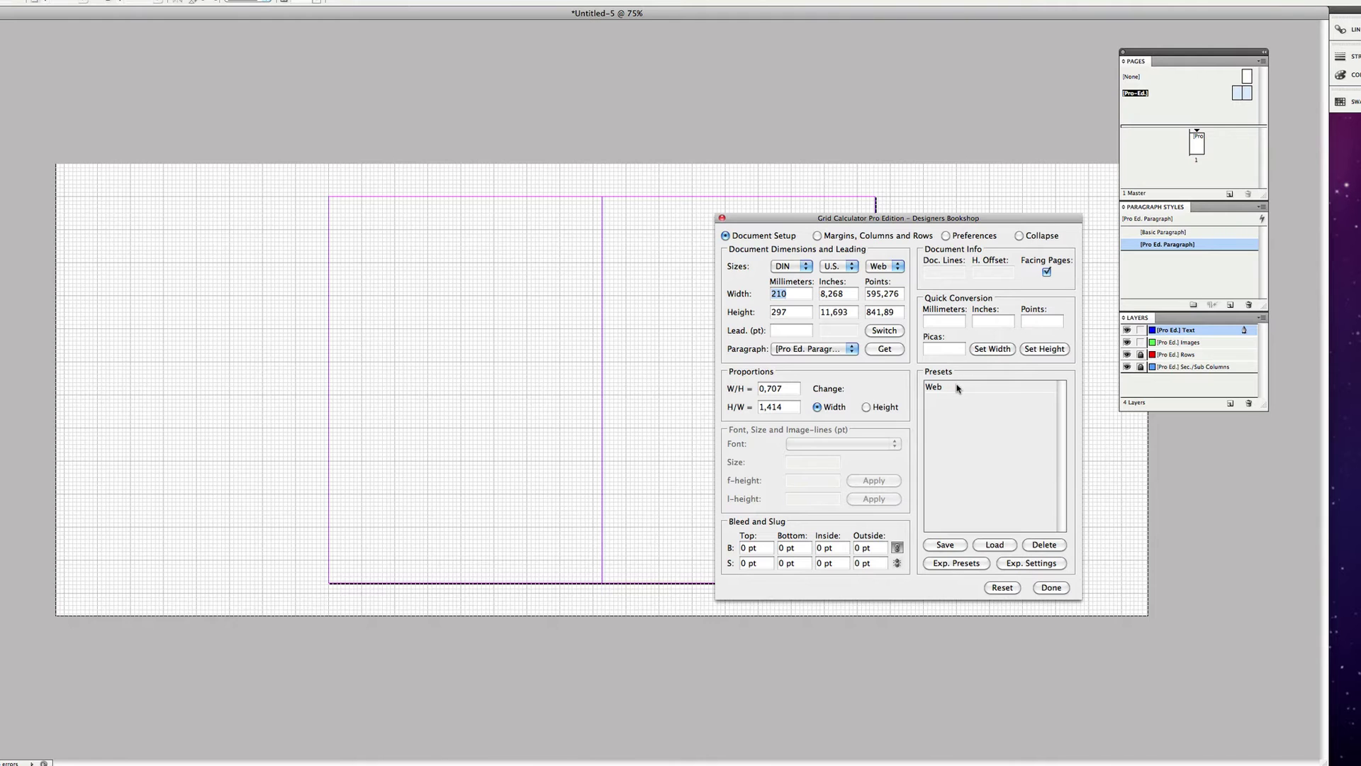
{"action": "left_click", "coordinate": [956, 388]}
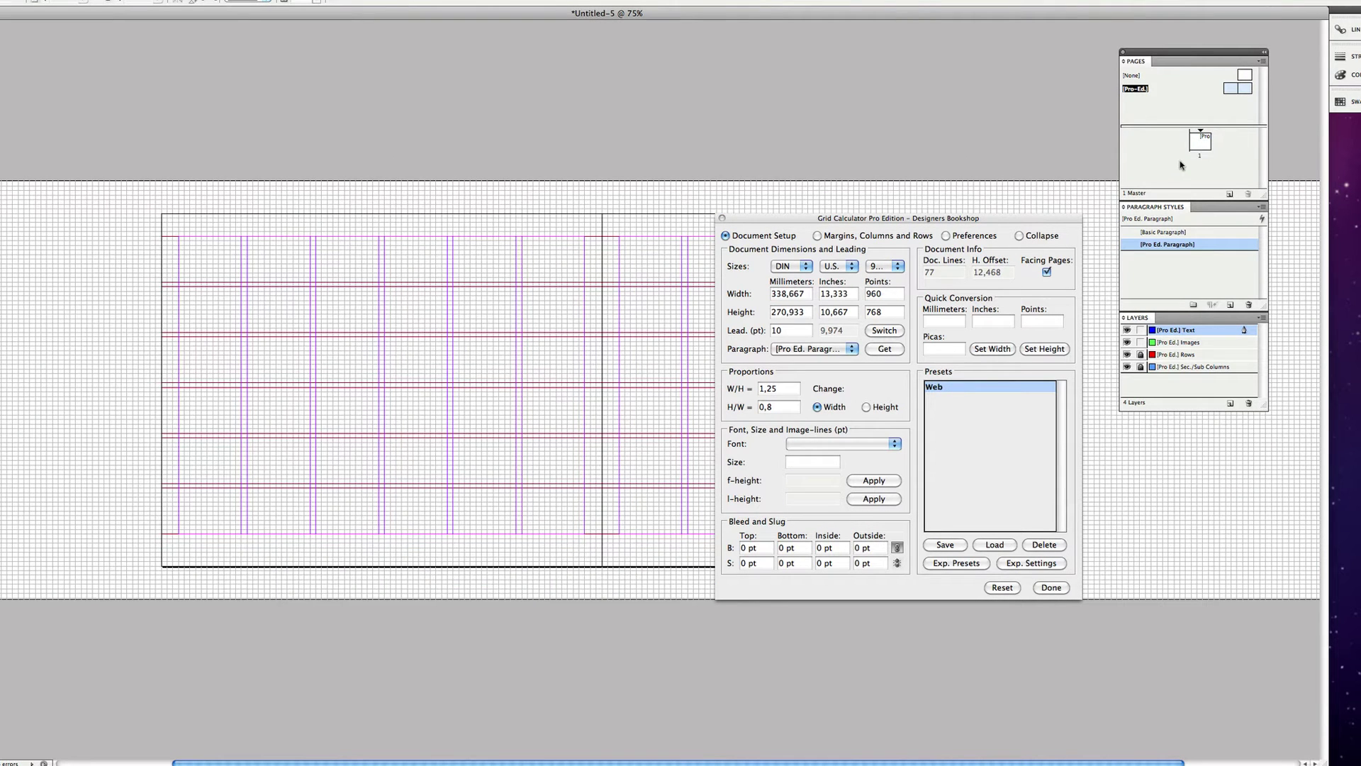
{"action": "double_click", "coordinate": [1200, 140]}
{"action": "left_click_drag", "start_coordinate": [884, 227], "coordinate": [214, 189]}
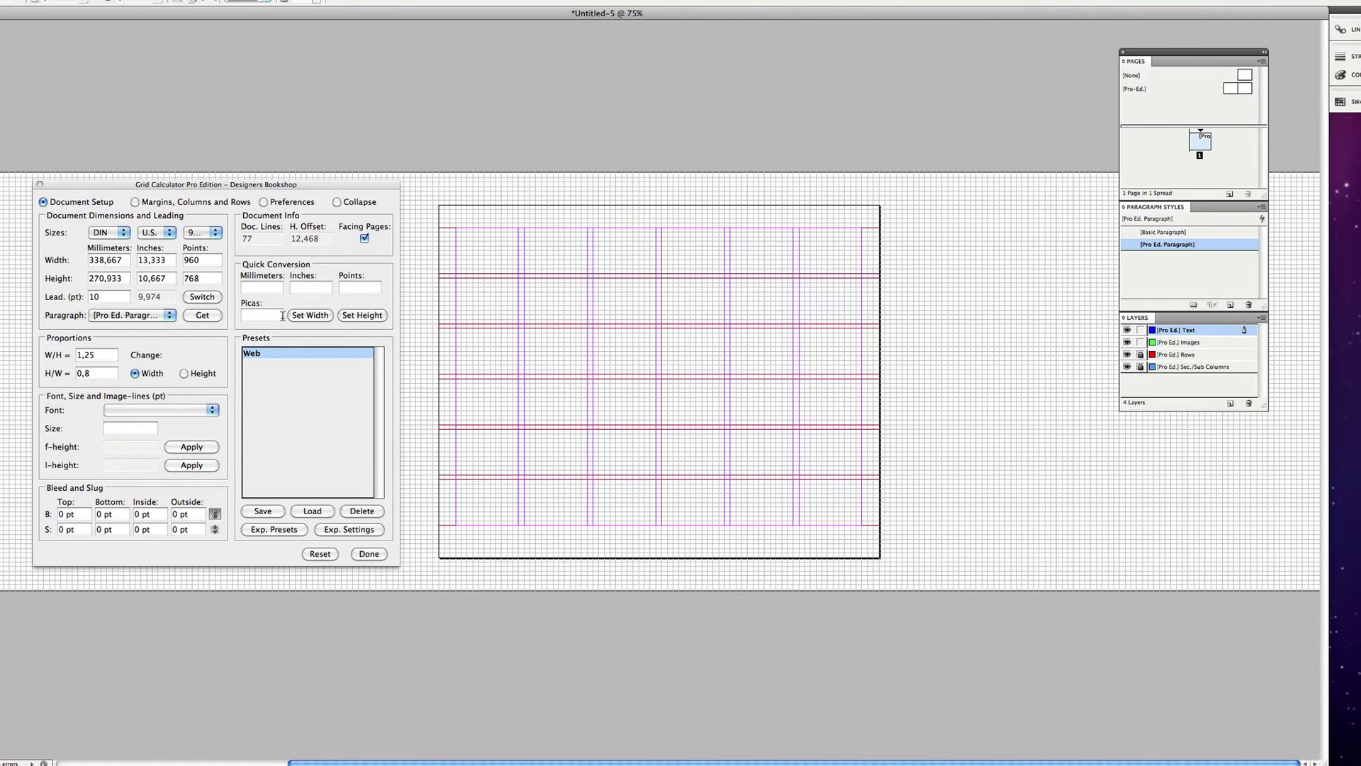
Switch the calculator to Margins, Columns and Rows, then turn on Show Baseline Grid.
{"action": "left_click", "coordinate": [175, 203]}
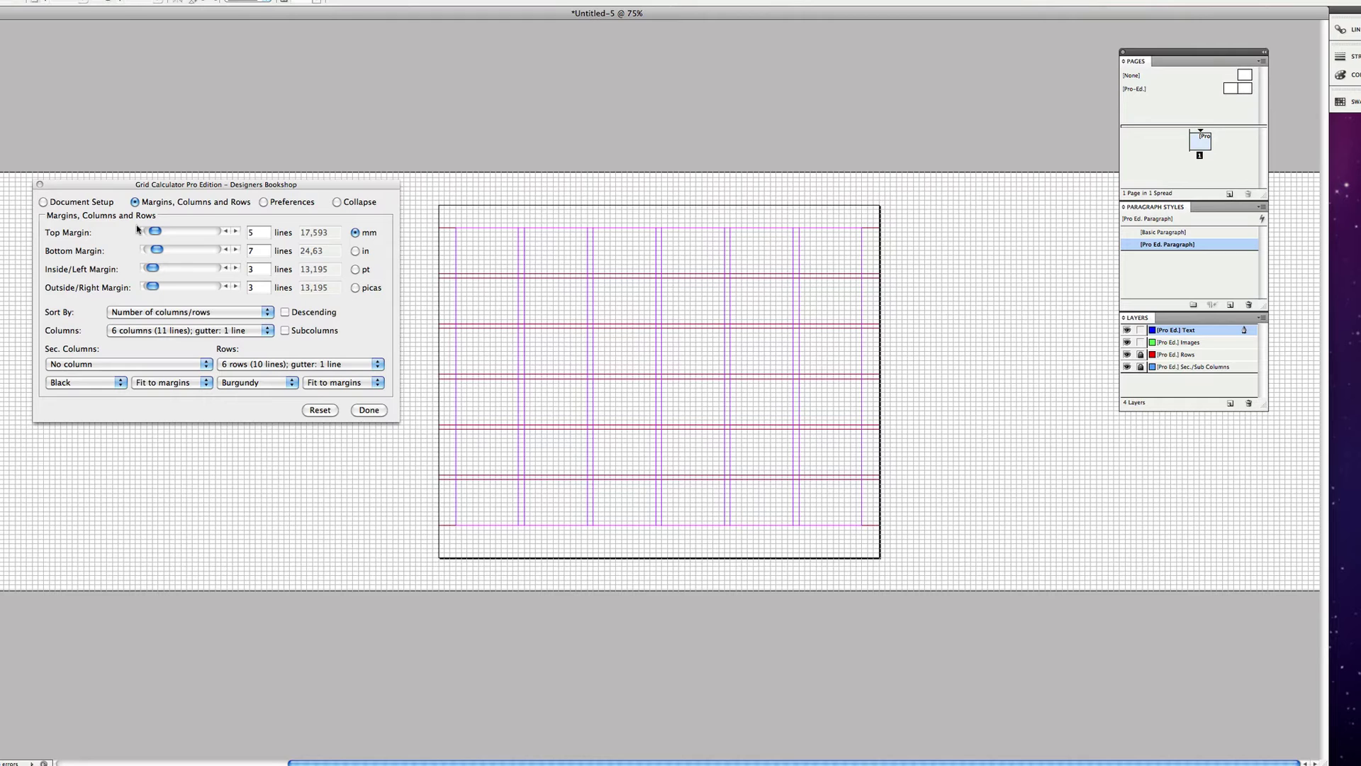
{"action": "left_click", "coordinate": [92, 206]}
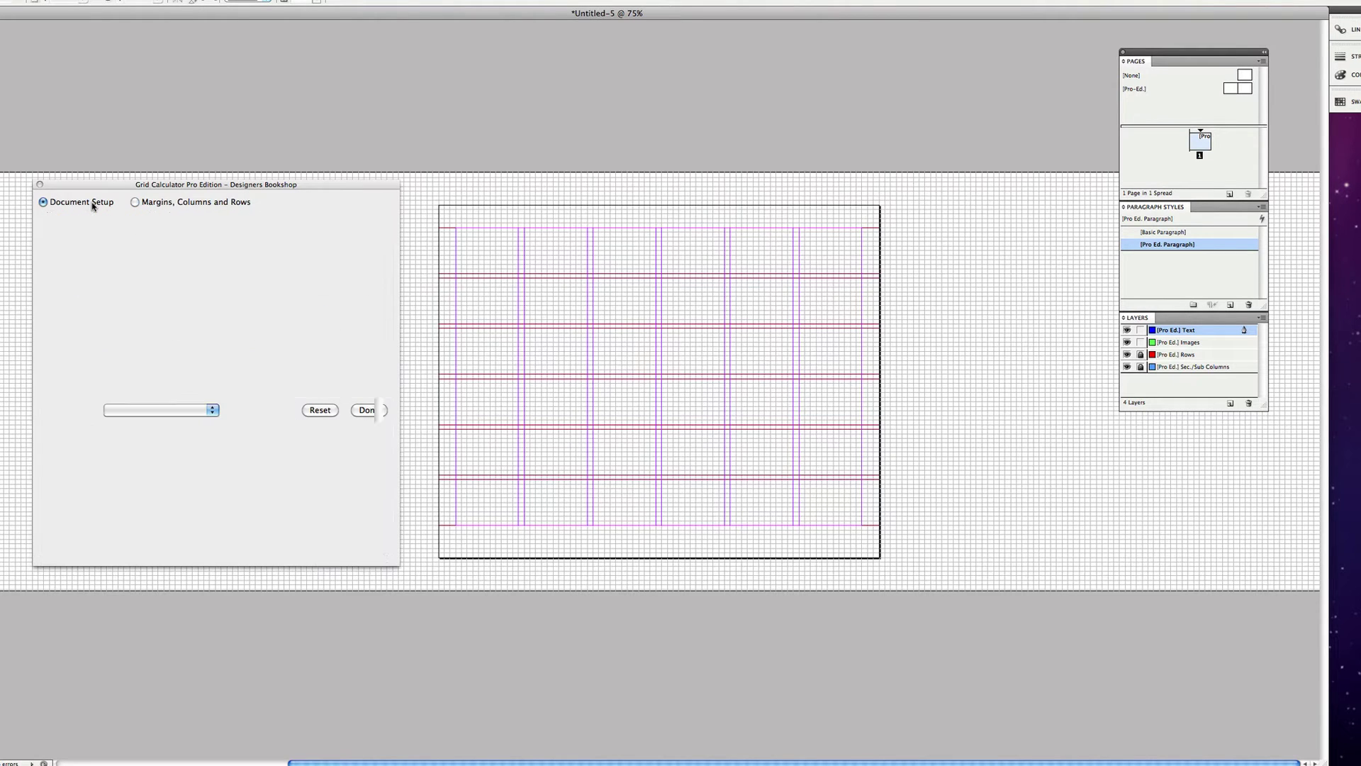
{"action": "left_click", "coordinate": [172, 203]}
{"action": "right_click", "coordinate": [841, 341]}
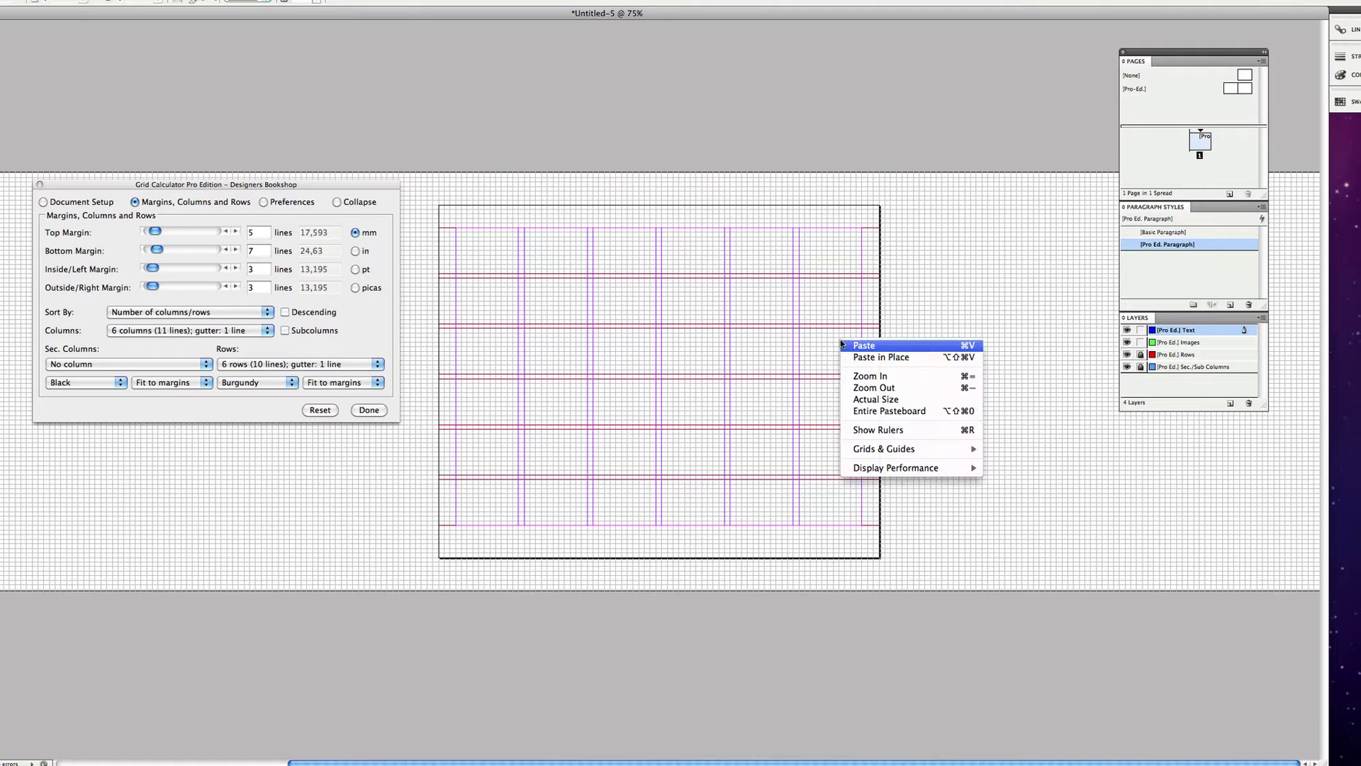
{"action": "mouse_move", "coordinate": [900, 449]}
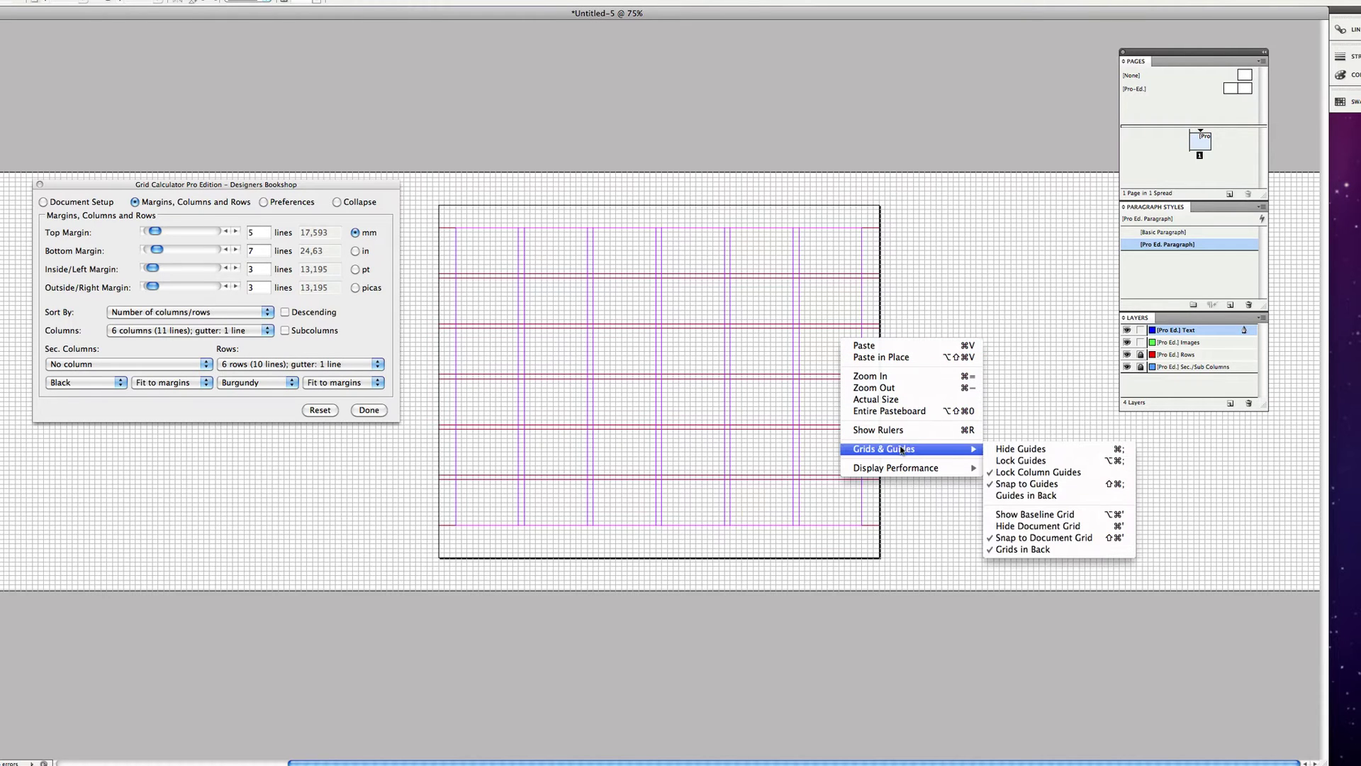
{"action": "left_click", "coordinate": [1080, 514]}
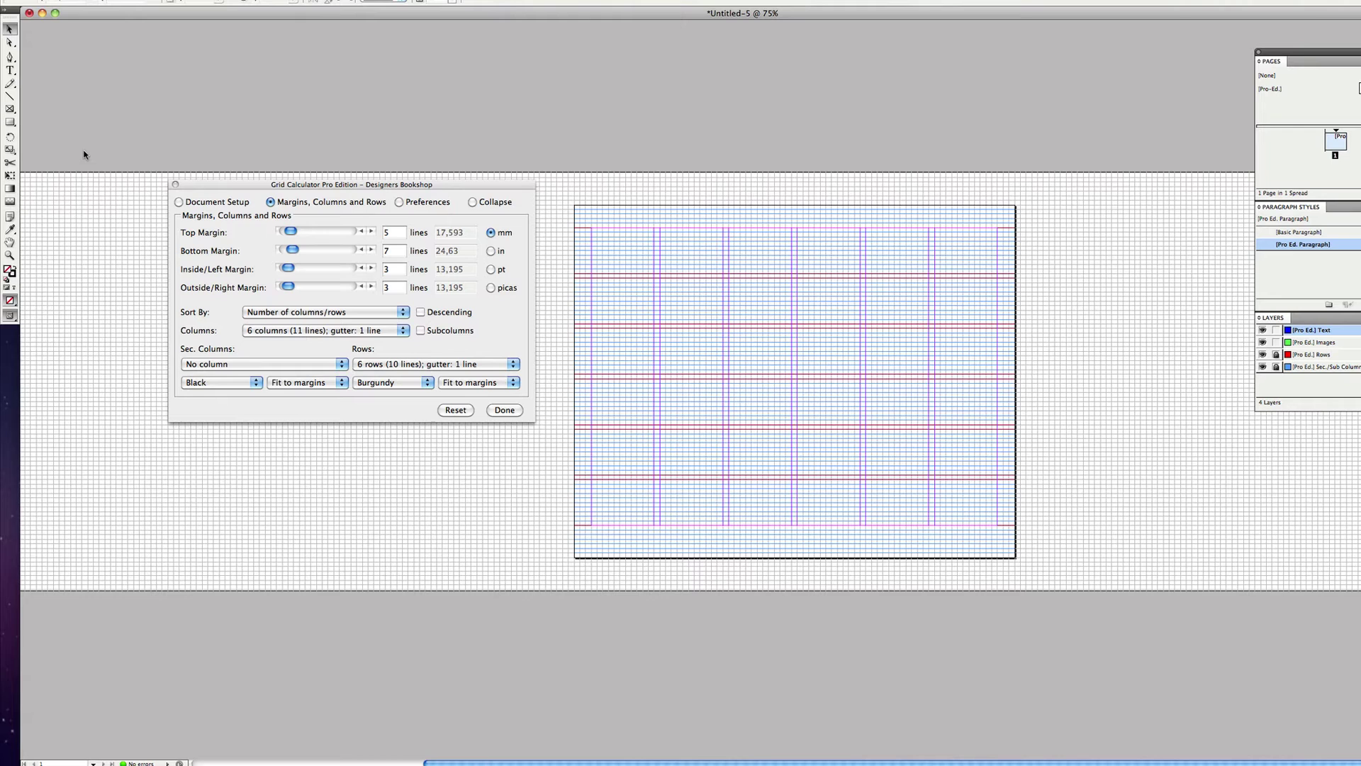
Show rulers and place a vertical guide on the page's left edge at X 0 pt.
{"action": "key", "text": "super+r"}
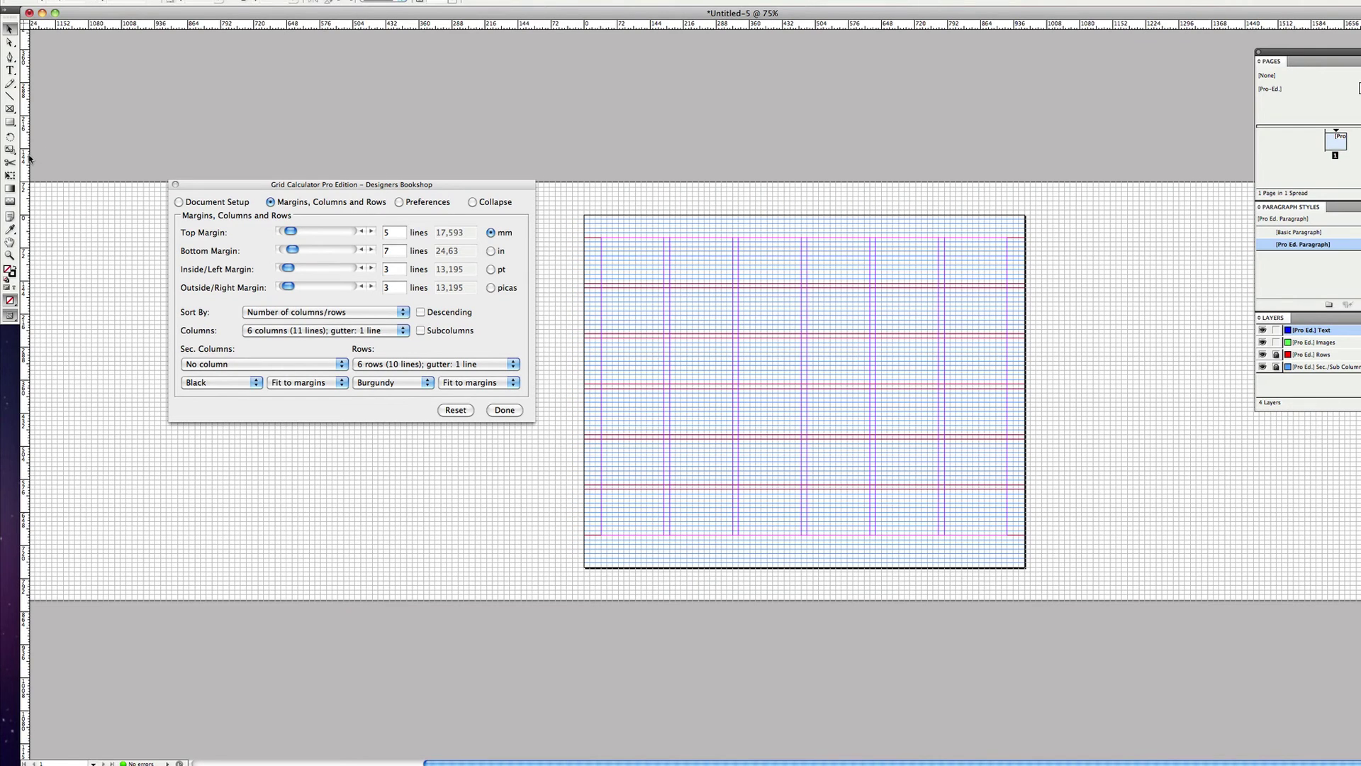
{"action": "left_click_drag", "start_coordinate": [25, 154], "coordinate": [583, 214]}
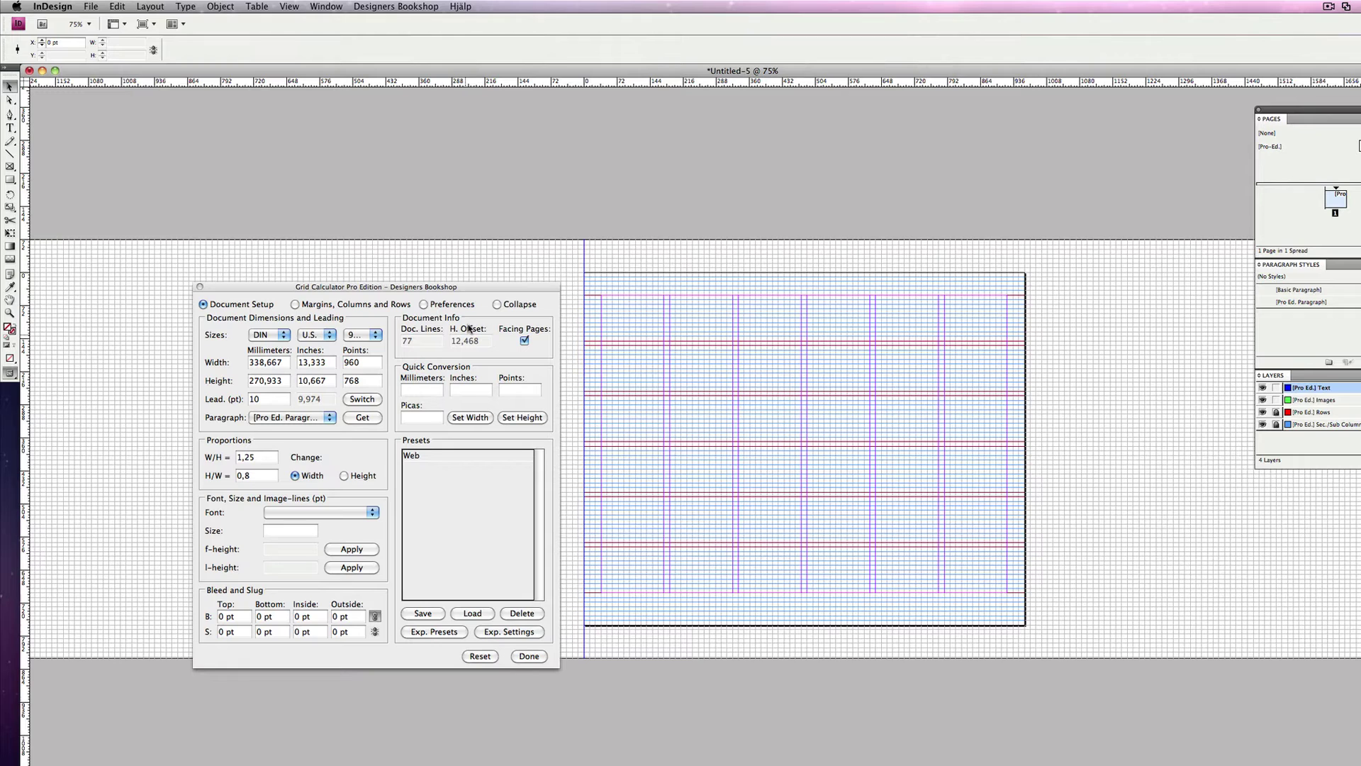
Step and repeat the left-edge guide 77 times at a 12,468 pt horizontal offset.
{"action": "left_click", "coordinate": [115, 5]}
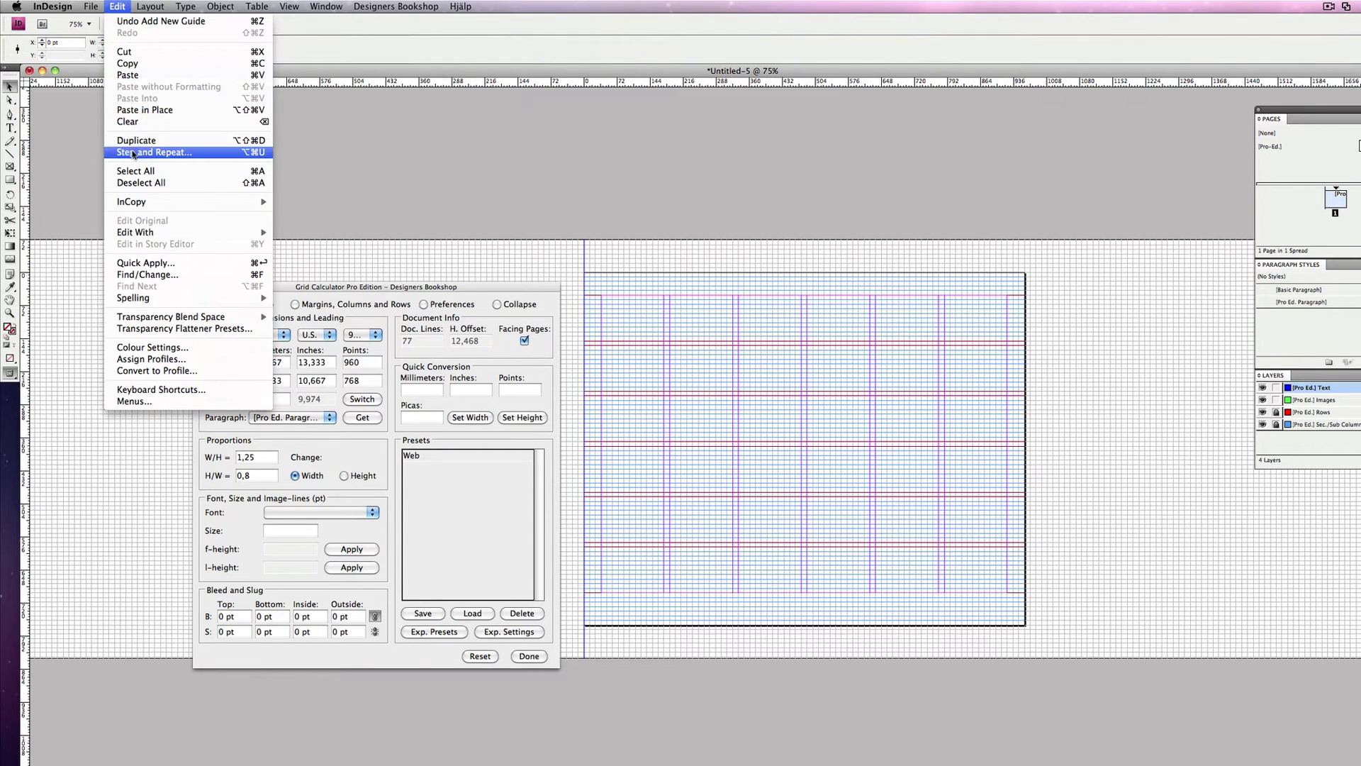
{"action": "left_click", "coordinate": [133, 152]}
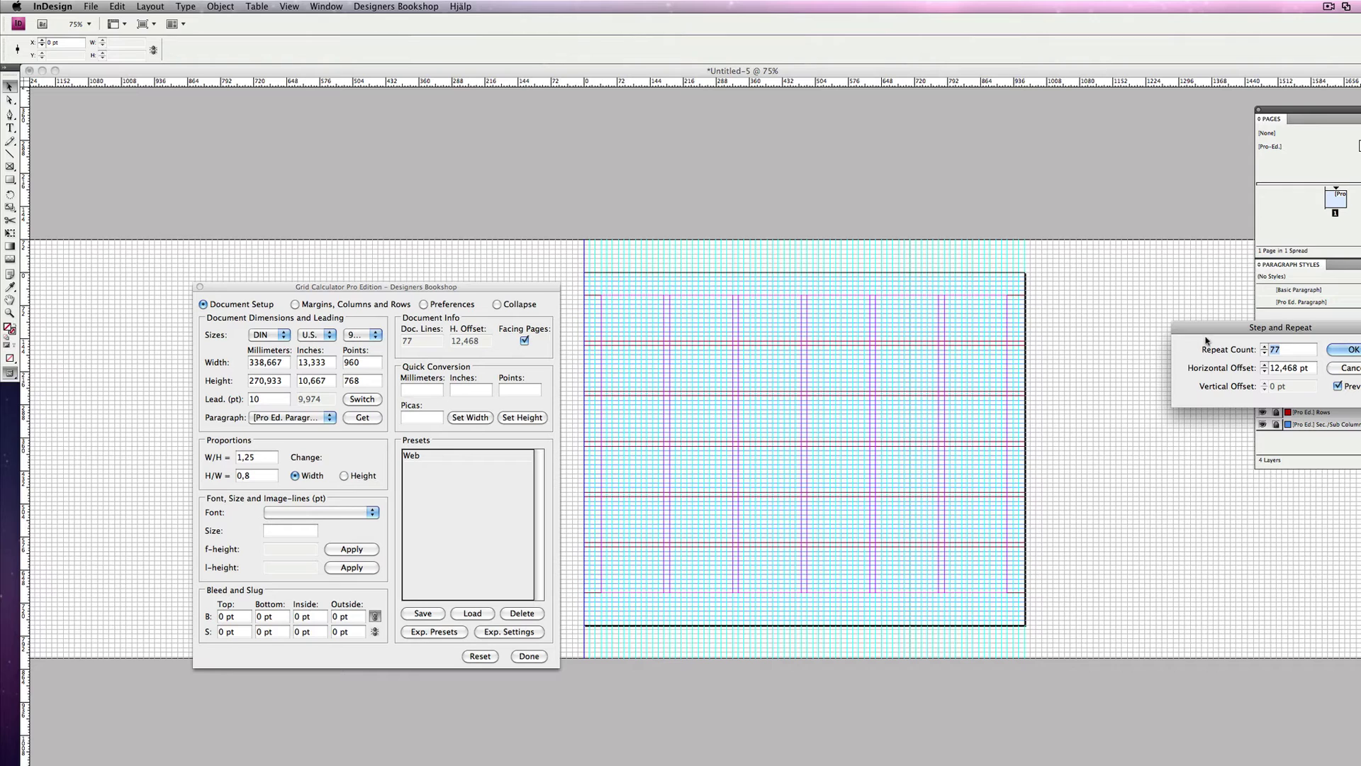
{"action": "left_click_drag", "start_coordinate": [1206, 325], "coordinate": [401, 362]}
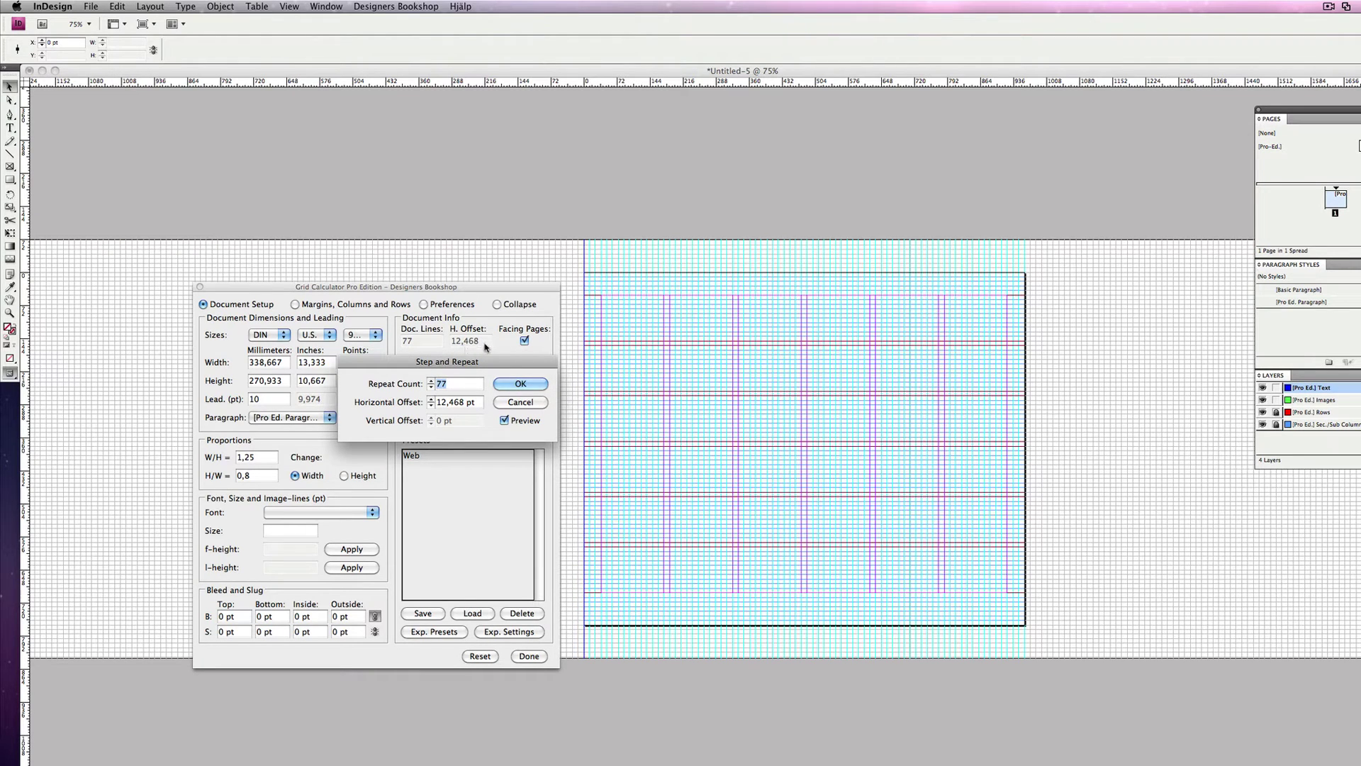
{"action": "key", "text": "Return"}
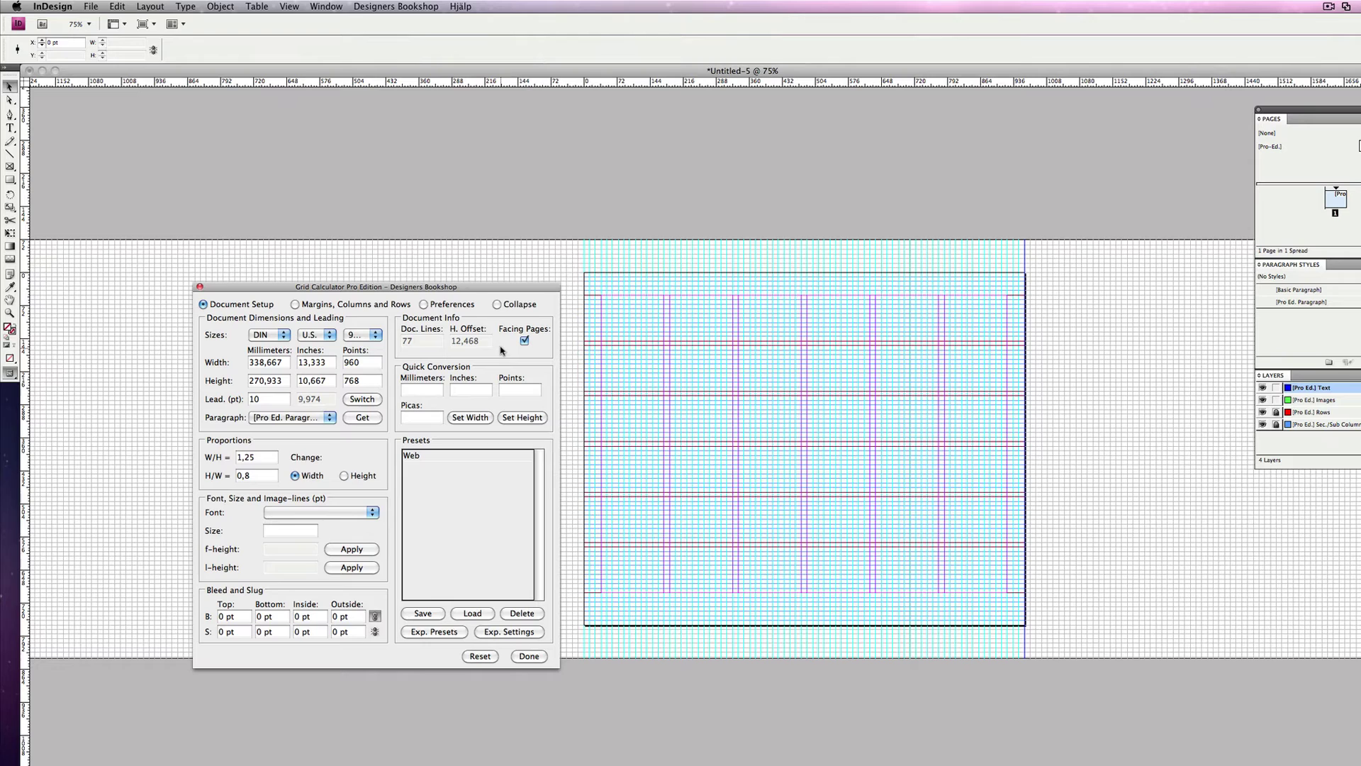
{"action": "left_click_drag", "start_coordinate": [451, 291], "coordinate": [1308, 315]}
Export the page as grid.pdf with [Press Quality], including visible guides and grids.
{"action": "left_click", "coordinate": [91, 7]}
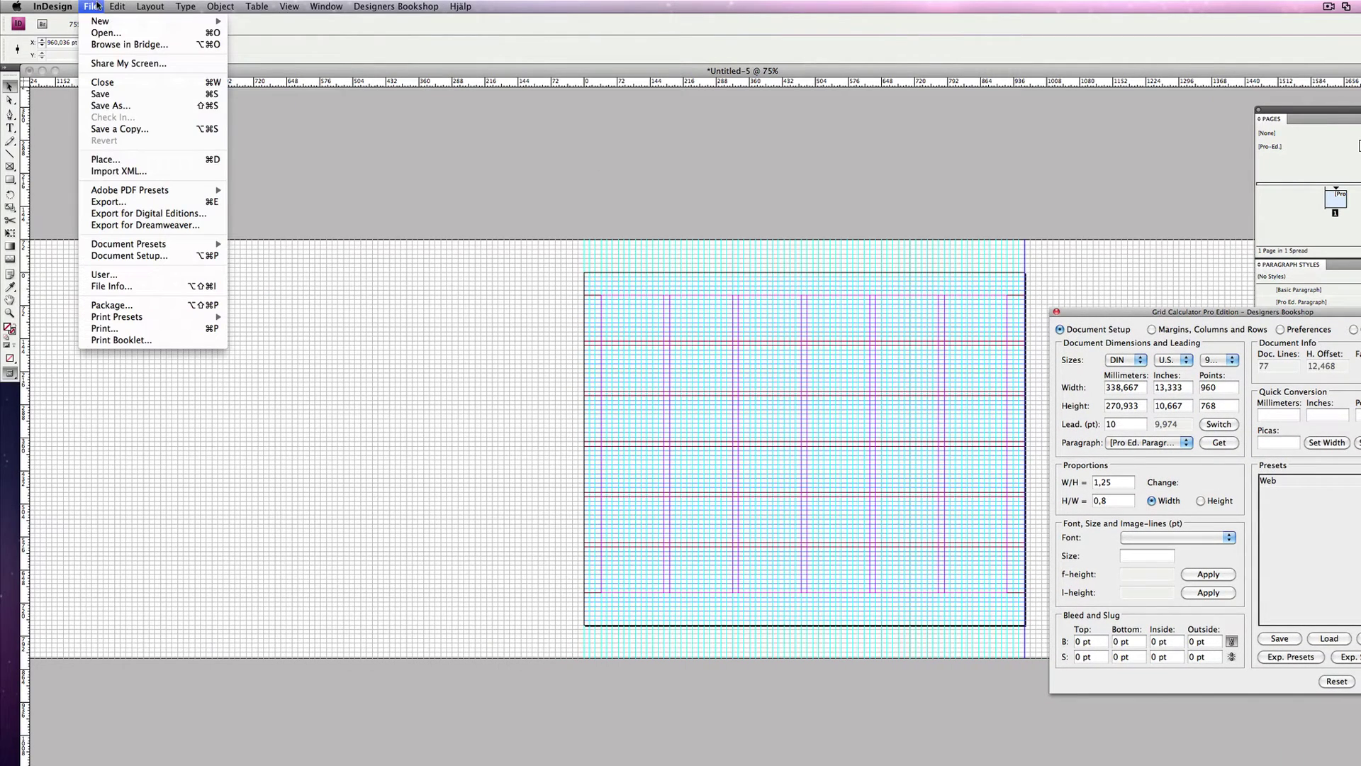
{"action": "mouse_move", "coordinate": [171, 191]}
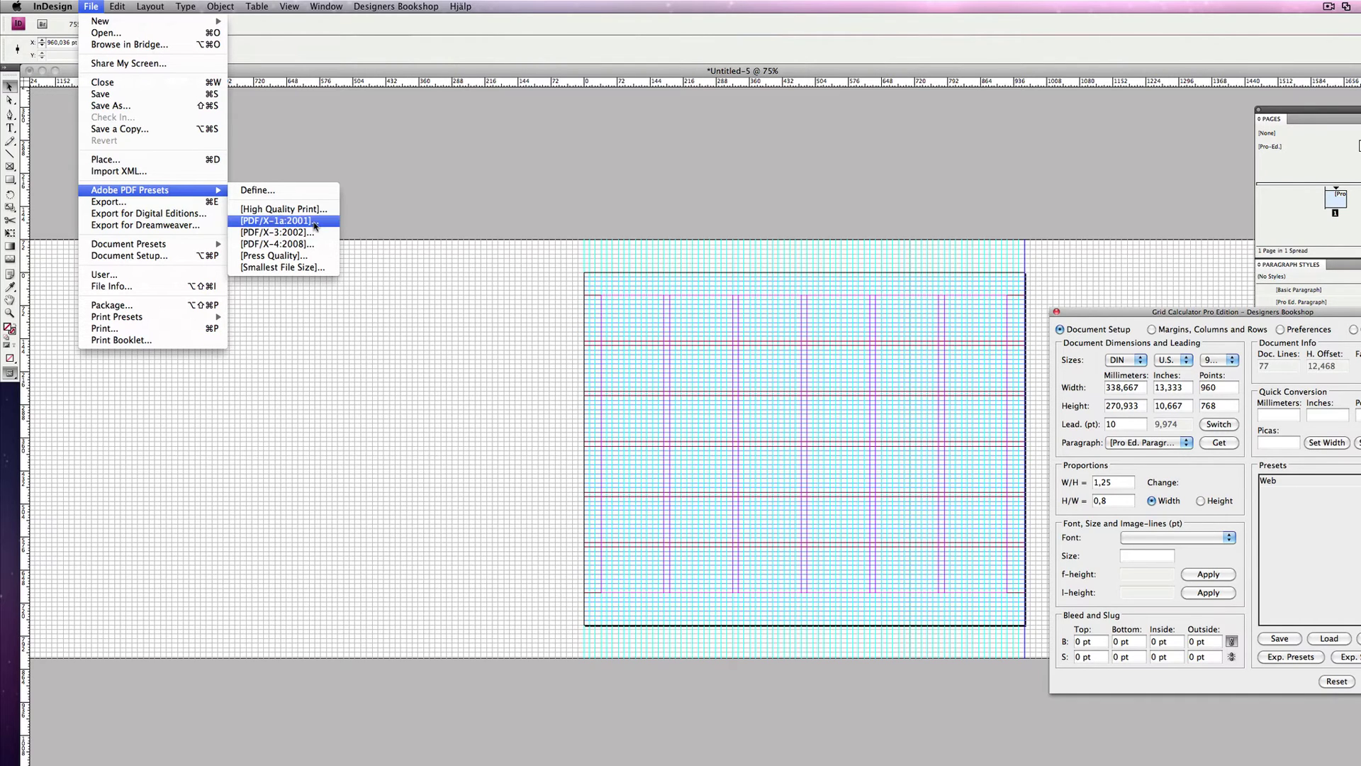
{"action": "left_click", "coordinate": [320, 257]}
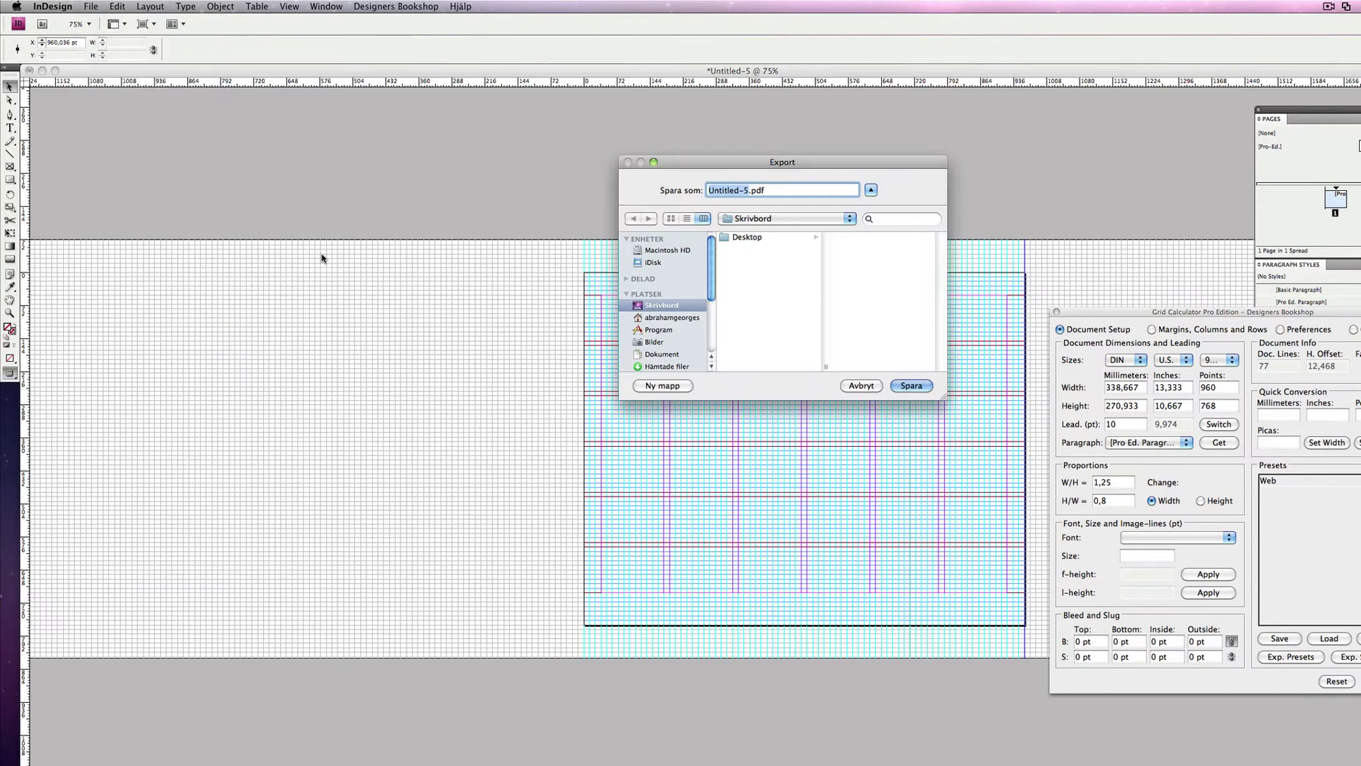
{"action": "type", "text": "grid"}
{"action": "left_click", "coordinate": [907, 385]}
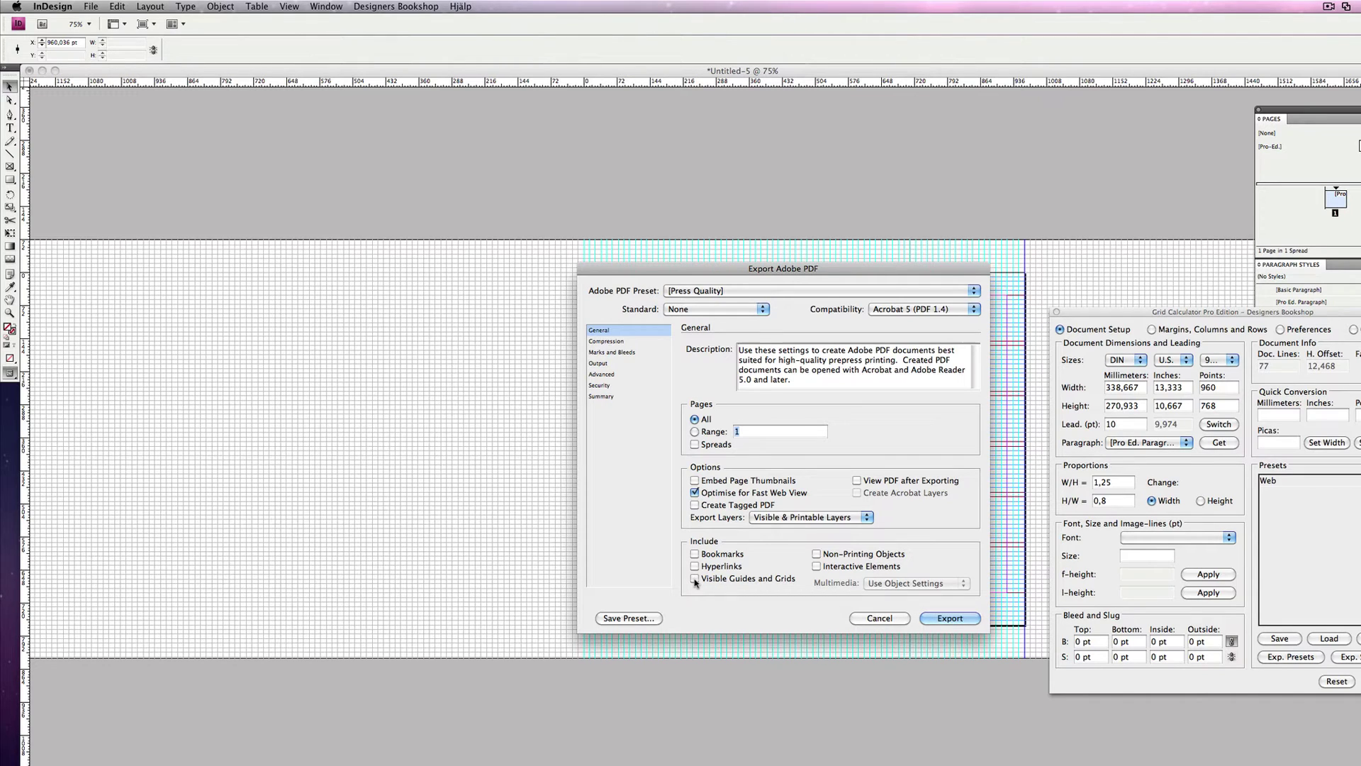
{"action": "left_click", "coordinate": [694, 580]}
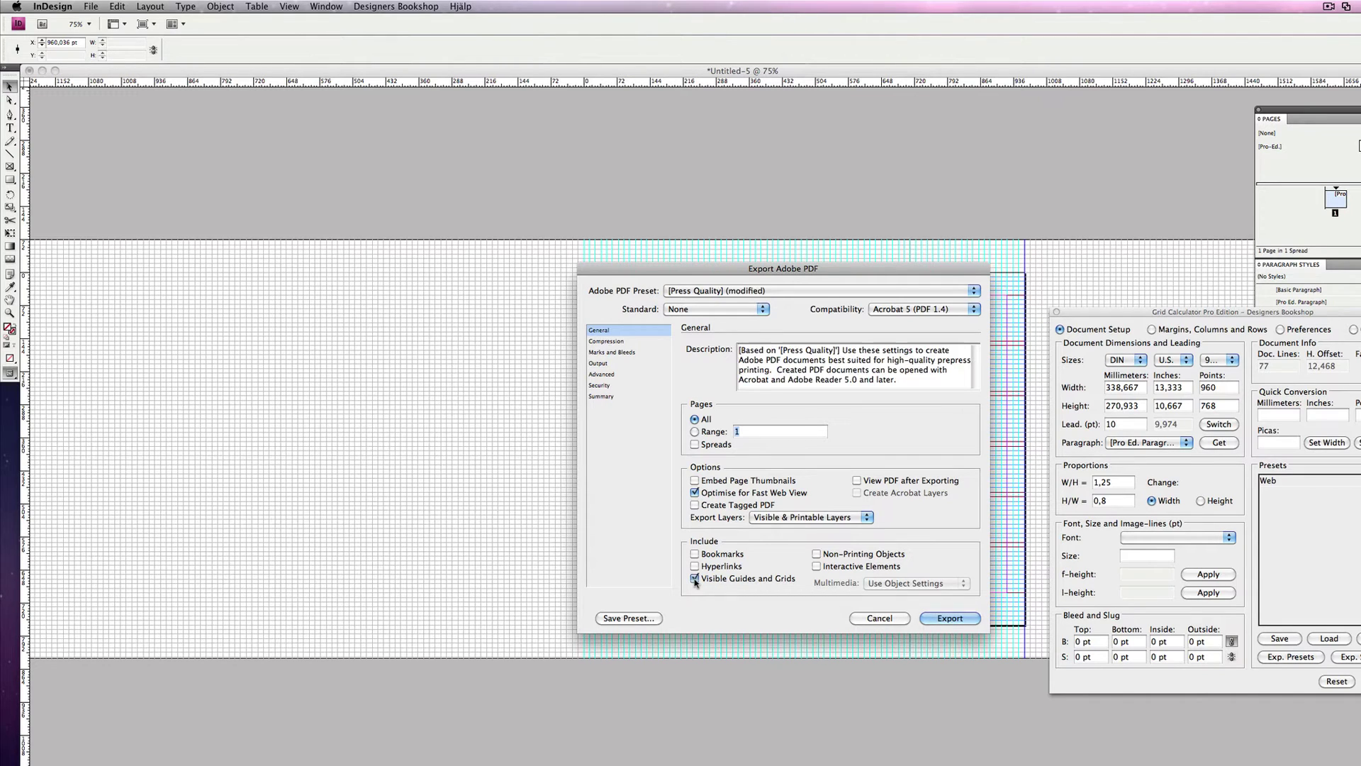
{"action": "left_click", "coordinate": [930, 620]}
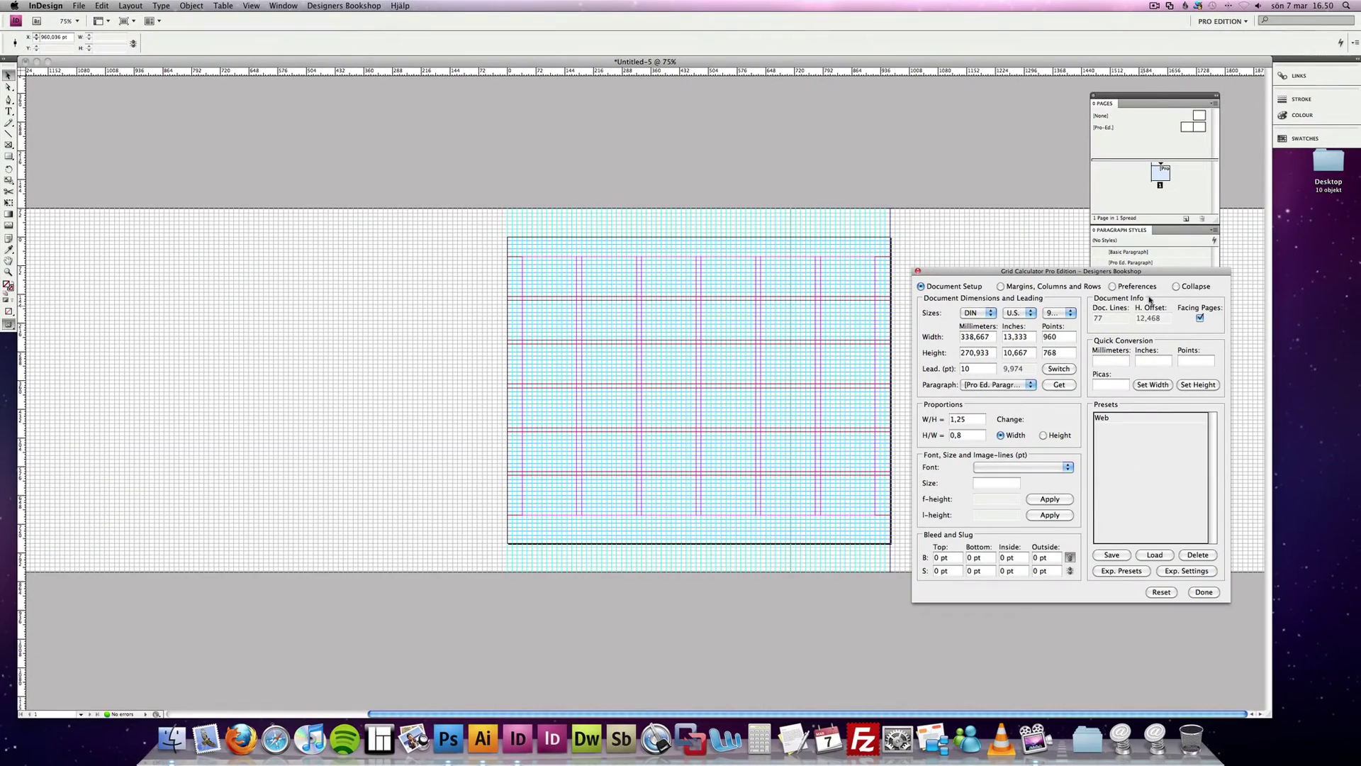
Collapse the Grid Calculator and bring Photoshop to the front.
{"action": "left_click", "coordinate": [1177, 286]}
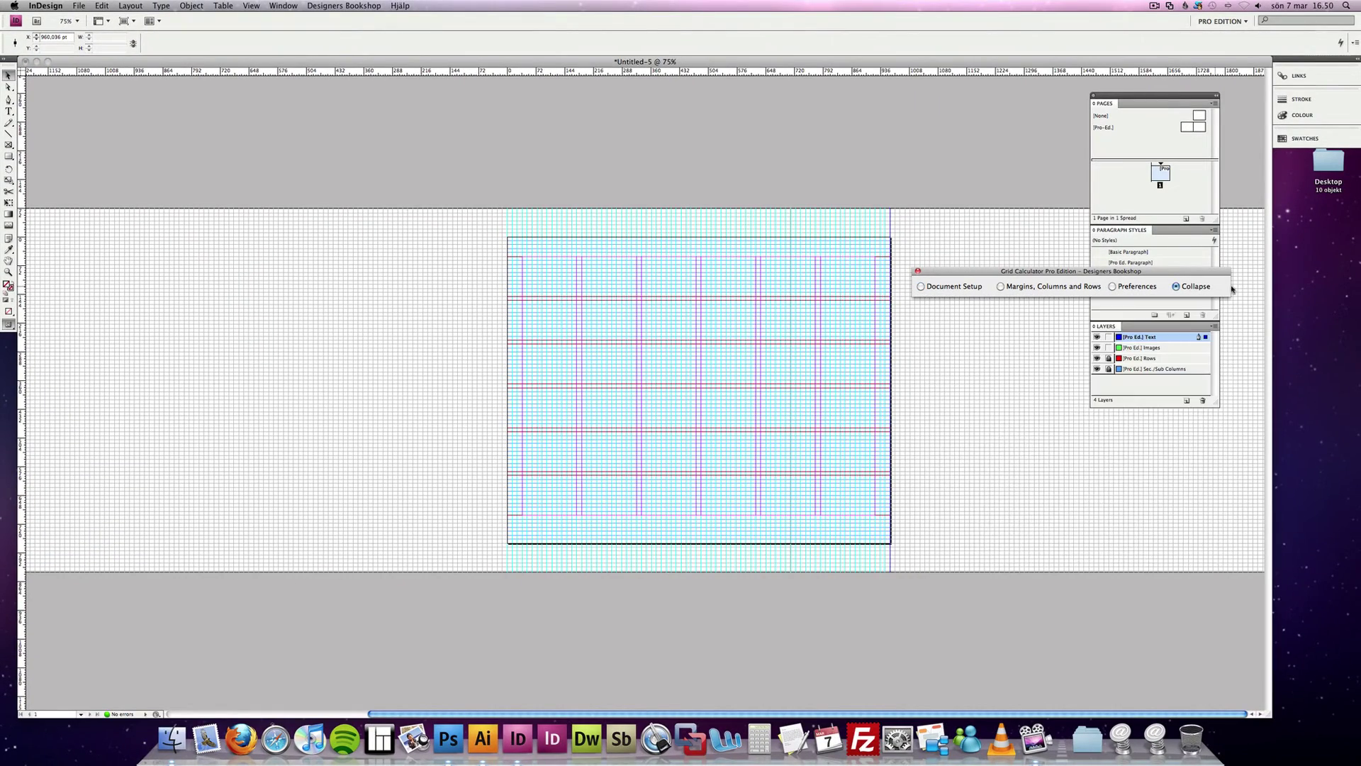
{"action": "left_click", "coordinate": [1299, 285]}
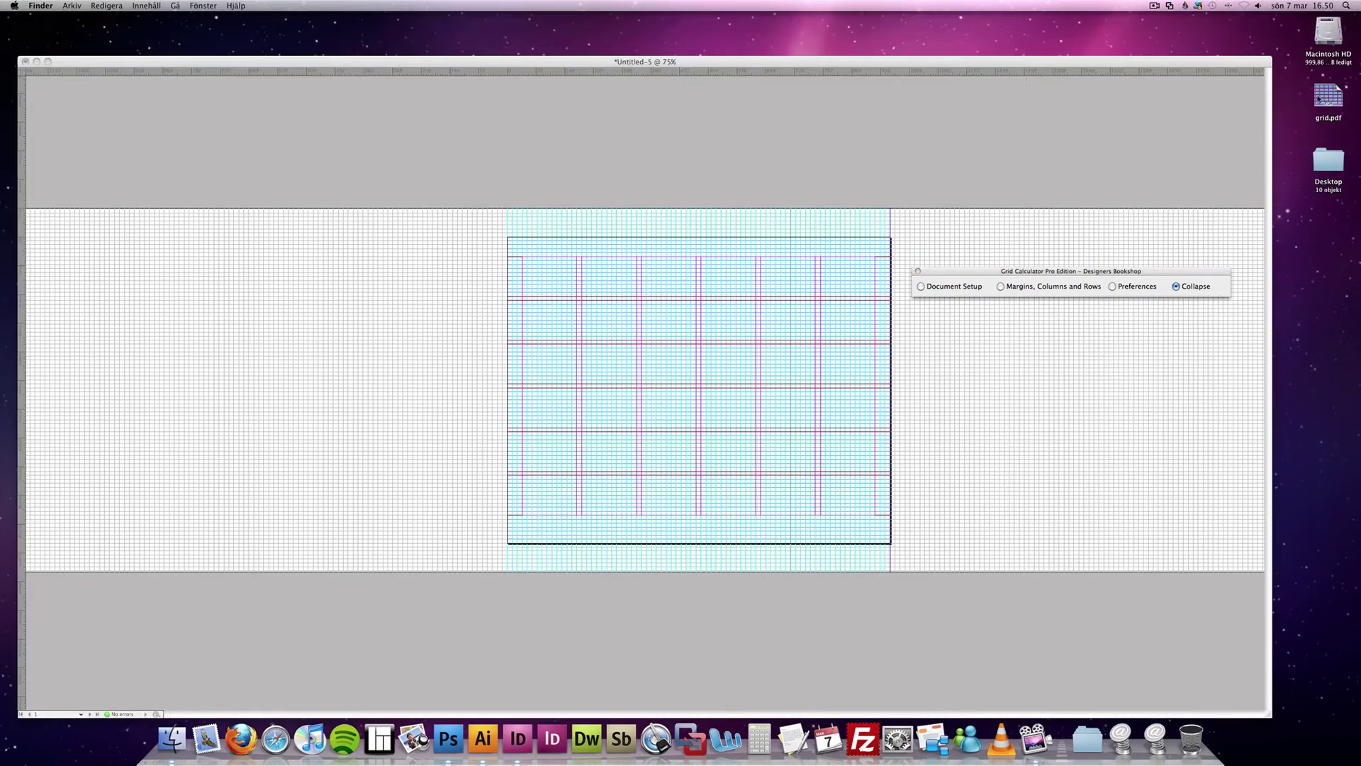
{"action": "left_click", "coordinate": [456, 724]}
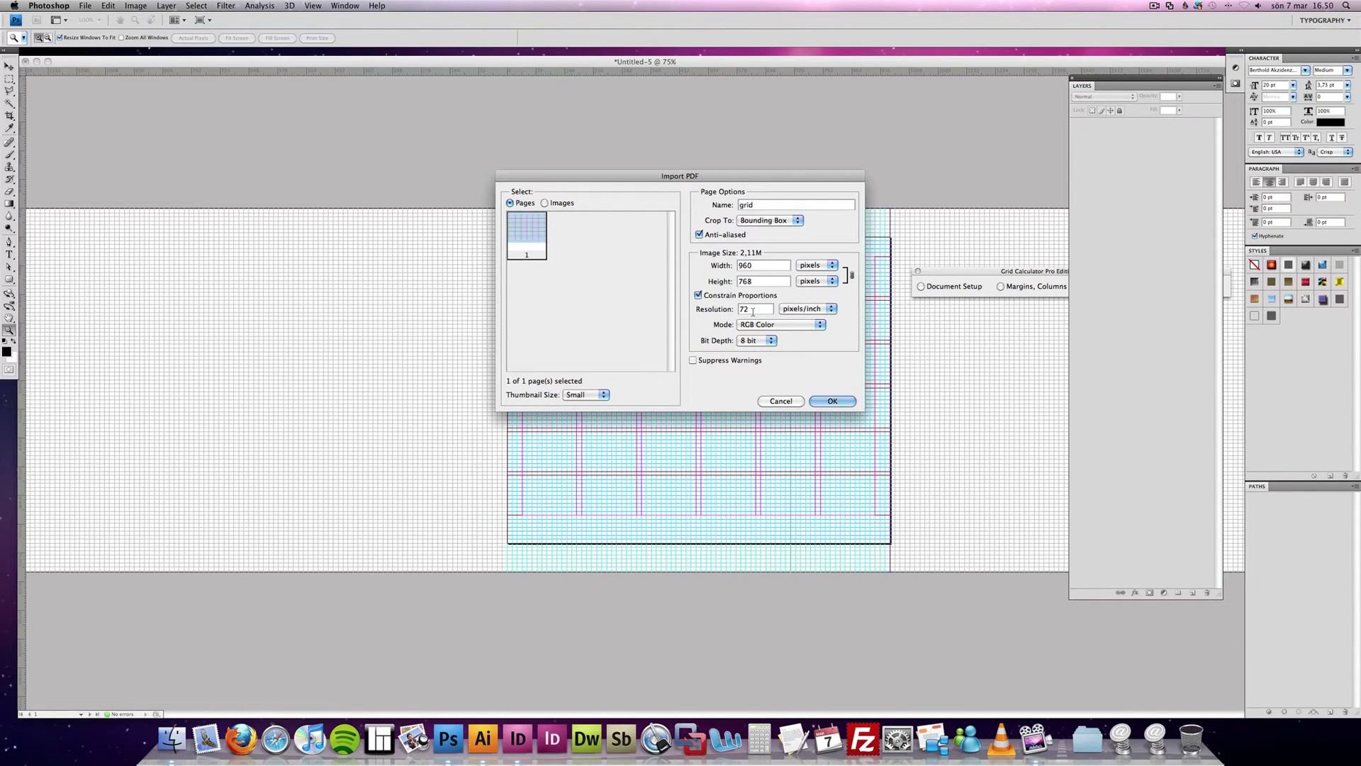
Import grid.pdf at 960 × 768 px and 72 ppi.
{"action": "left_click_drag", "start_coordinate": [992, 272], "coordinate": [933, 202]}
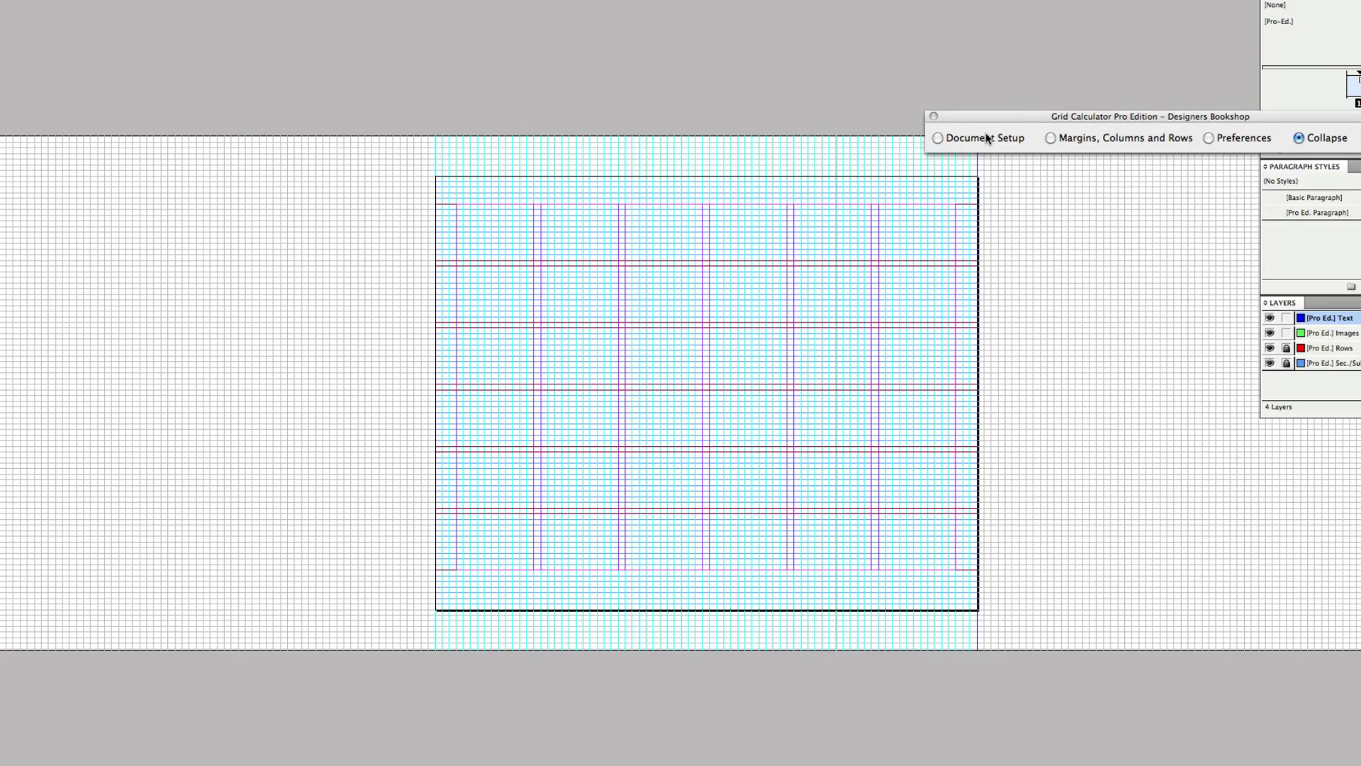
{"action": "left_click", "coordinate": [938, 202]}
{"action": "left_click", "coordinate": [1048, 65]}
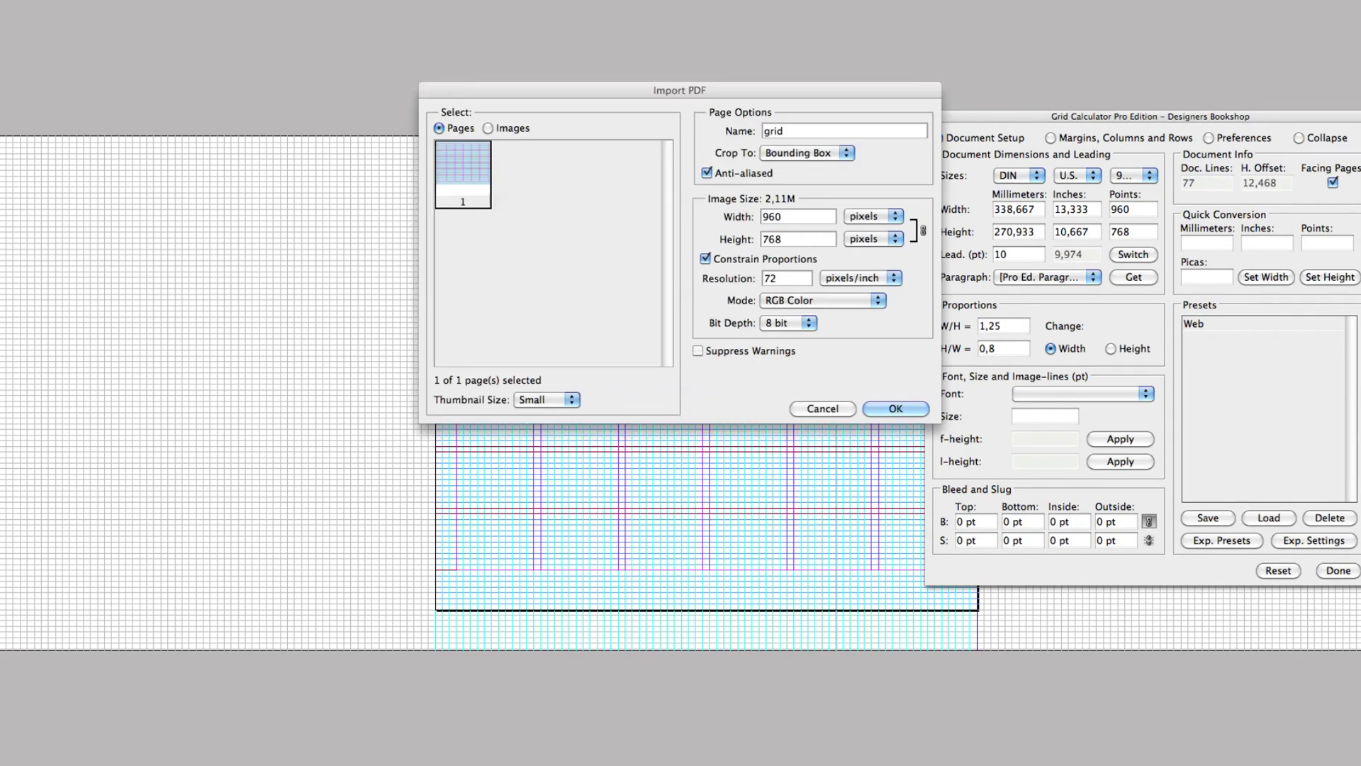
{"action": "left_click_drag", "start_coordinate": [826, 90], "coordinate": [908, 175]}
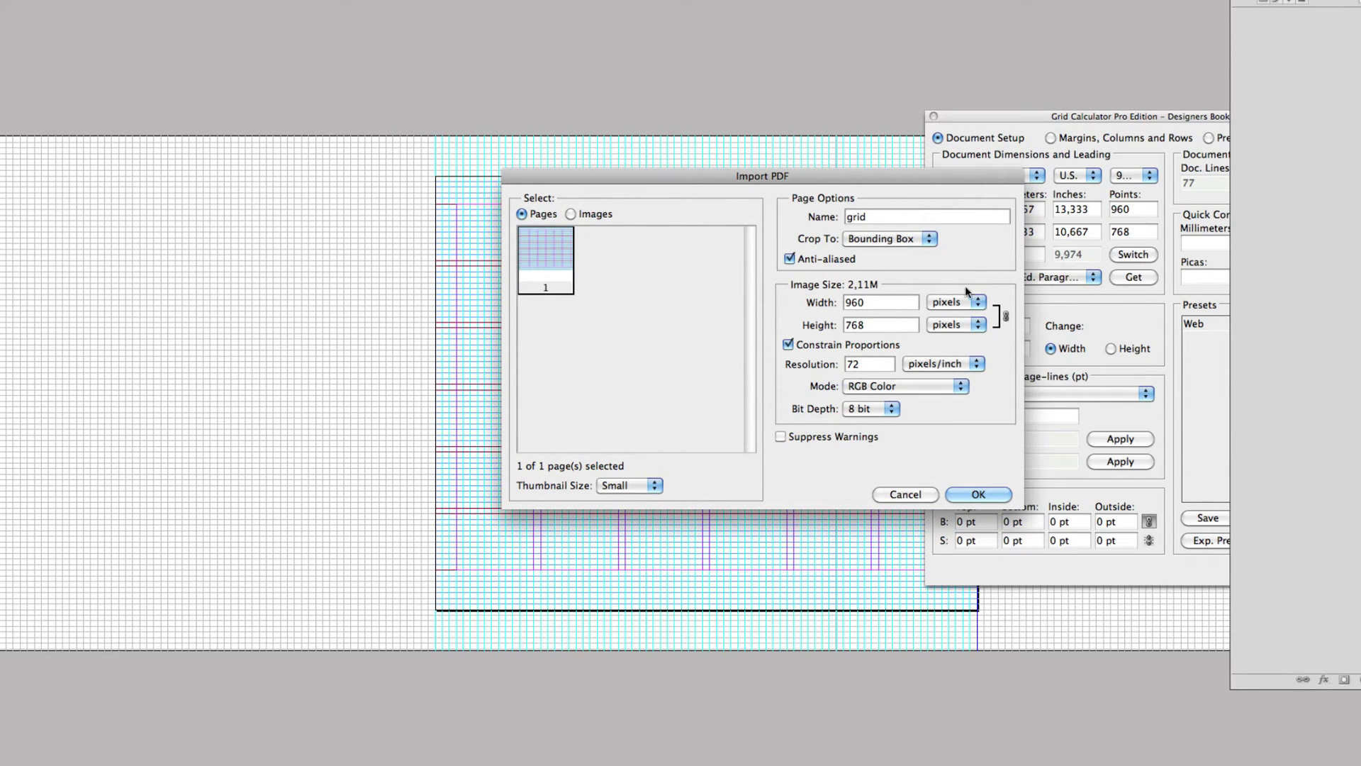
{"action": "double_click", "coordinate": [849, 363]}
{"action": "left_click", "coordinate": [978, 494]}
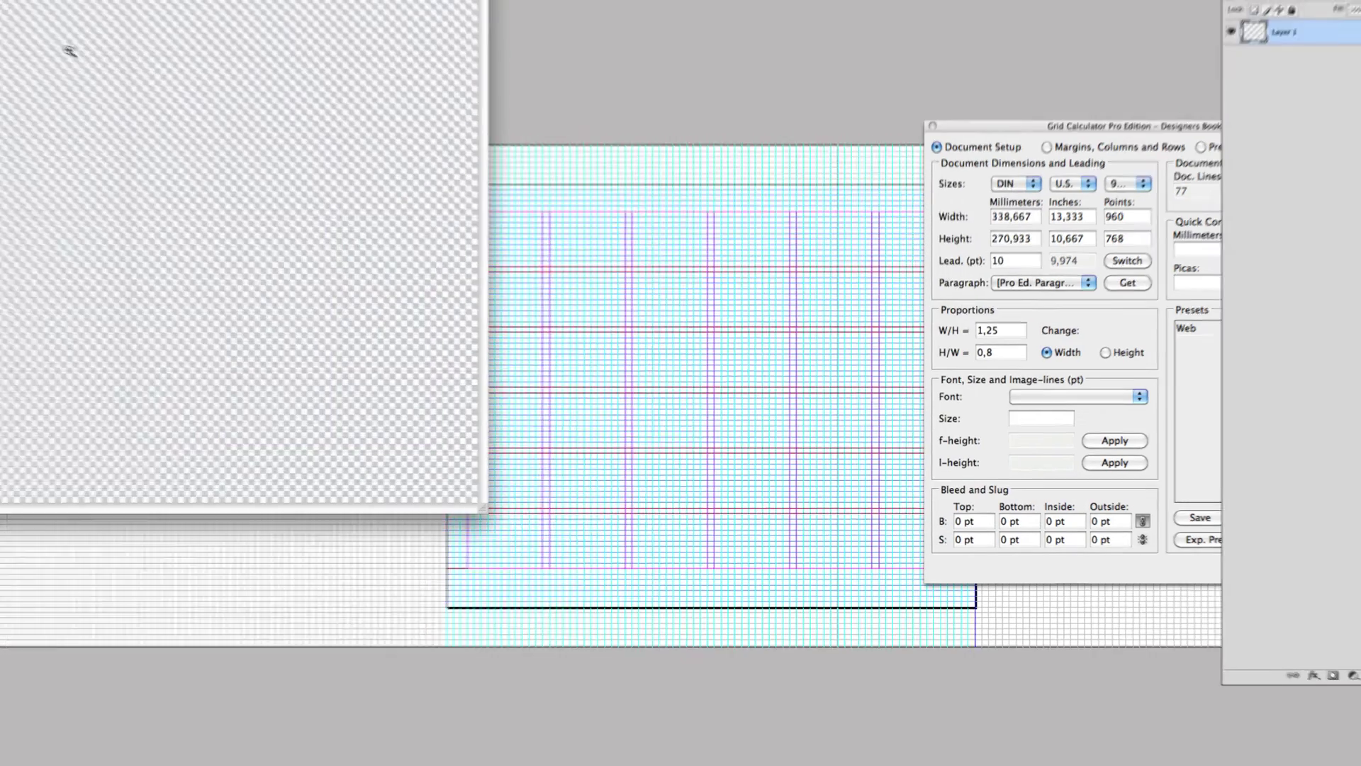
Add a new Layer 2 below Layer 1 and fill it with white.
{"action": "left_click_drag", "start_coordinate": [318, 62], "coordinate": [478, 126]}
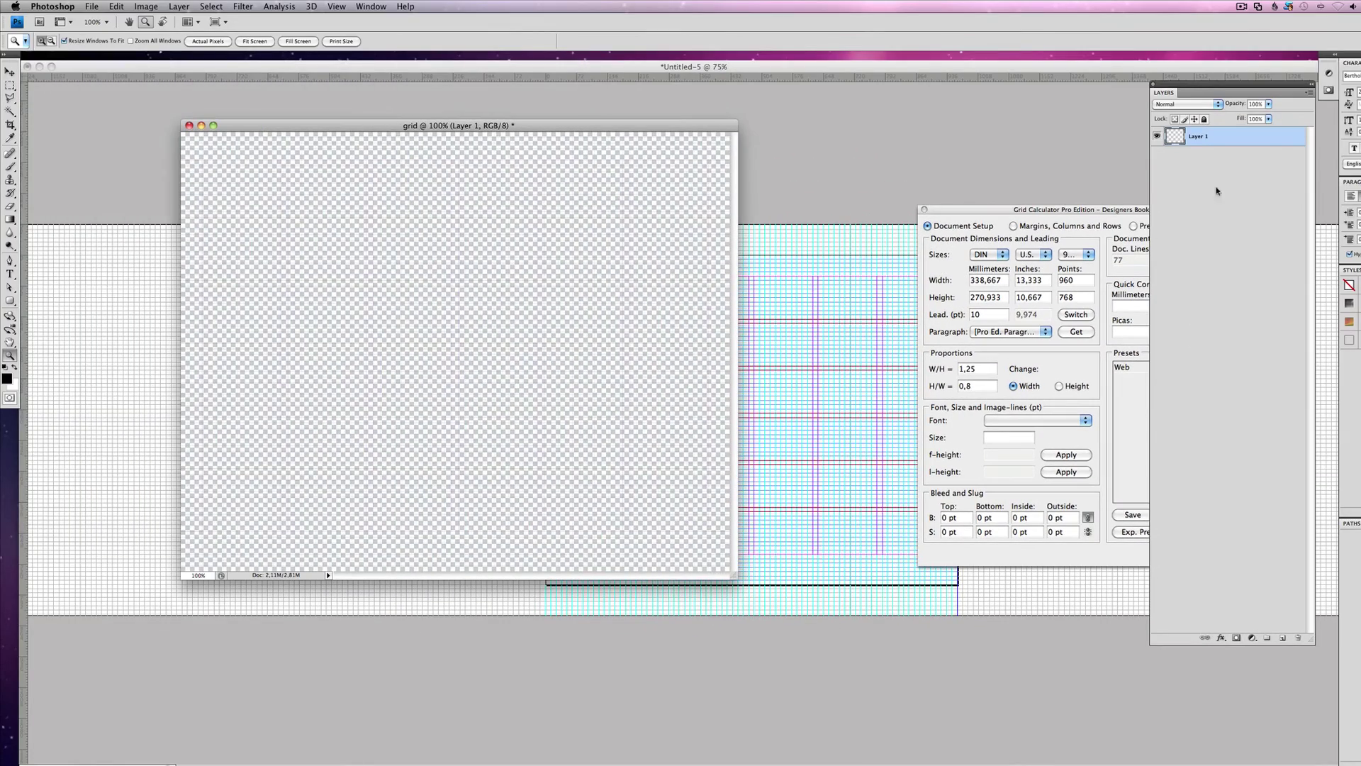
{"action": "left_click", "coordinate": [1157, 137]}
{"action": "left_click", "coordinate": [1283, 638]}
{"action": "left_click_drag", "start_coordinate": [1209, 134], "coordinate": [1208, 169]}
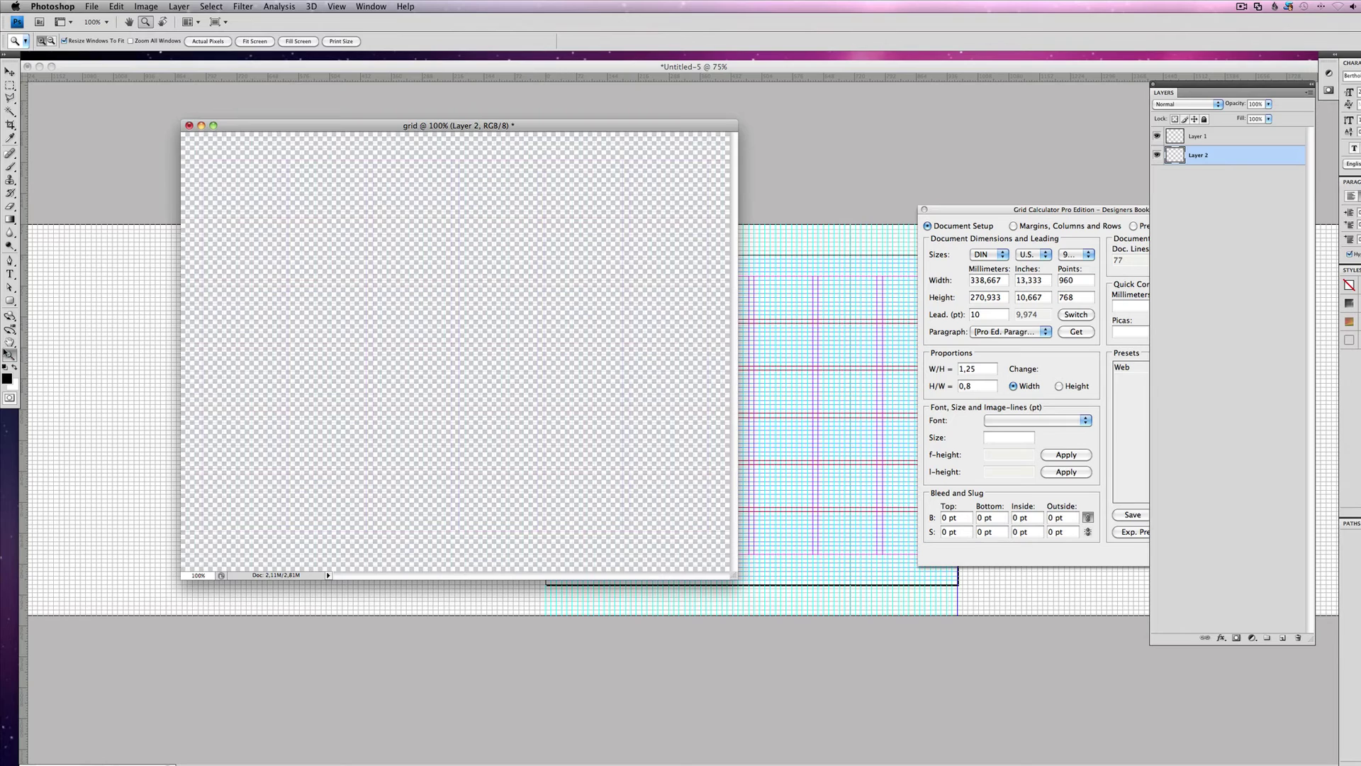
{"action": "key", "text": "x"}
{"action": "key", "text": "alt+BackSpace"}
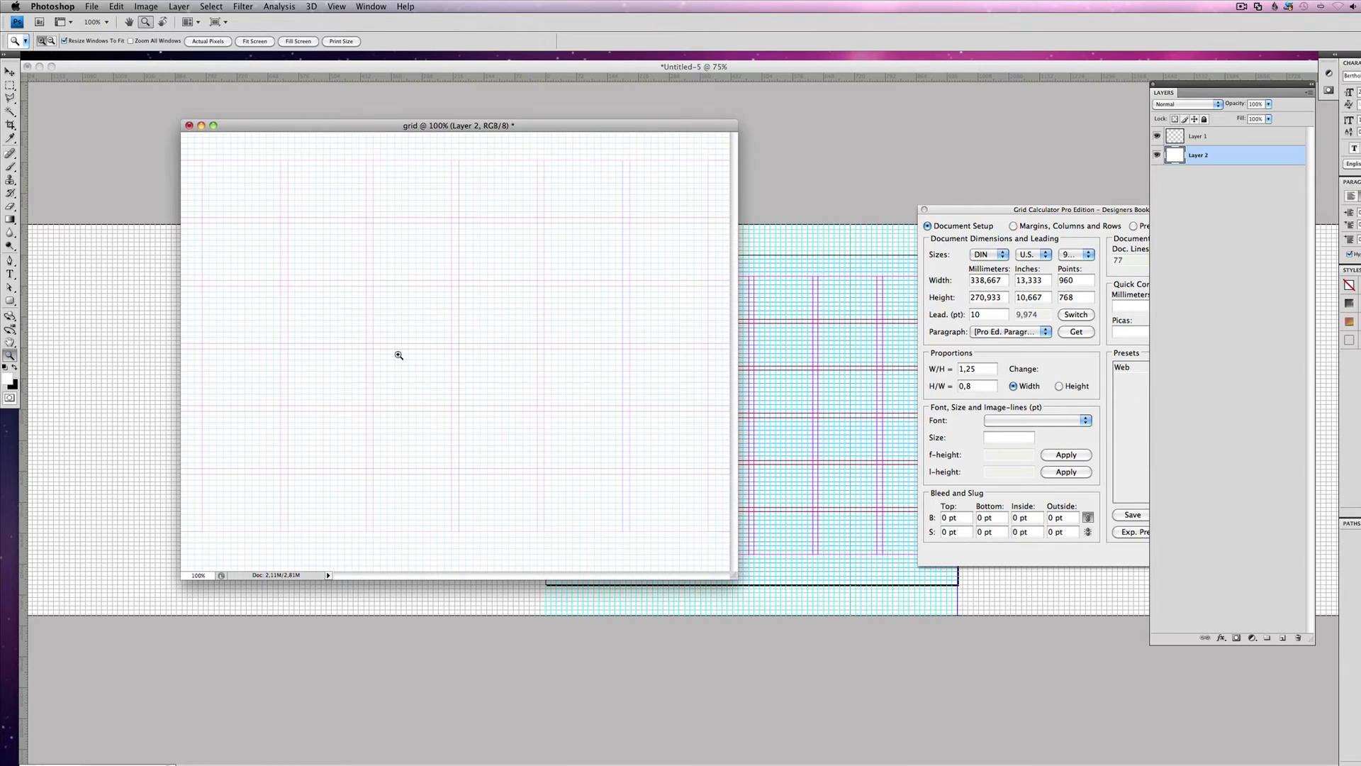
Duplicate Layer 1 to darken the grid lines.
{"action": "left_click", "coordinate": [1203, 139]}
{"action": "left_click_drag", "start_coordinate": [1222, 135], "coordinate": [1260, 508]}
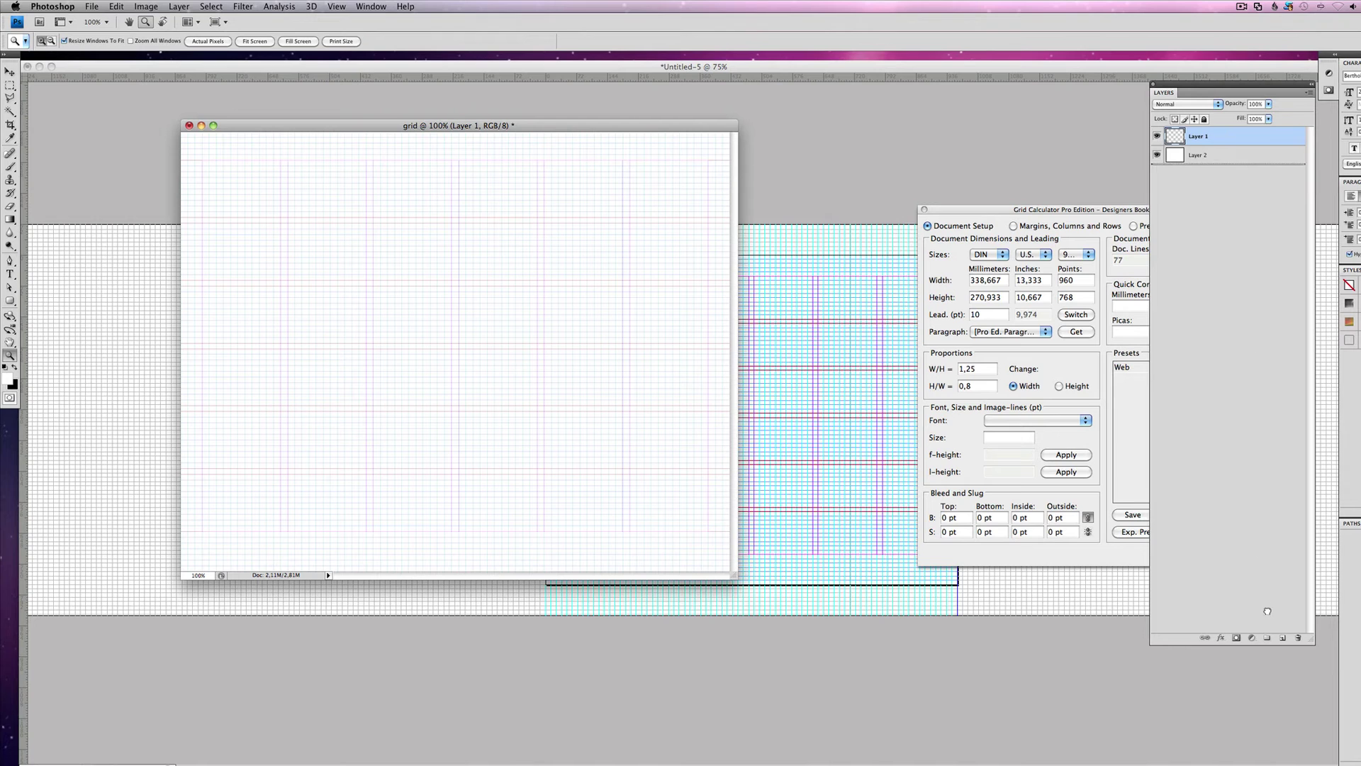
{"action": "left_click_drag", "start_coordinate": [1281, 634], "coordinate": [1281, 634]}
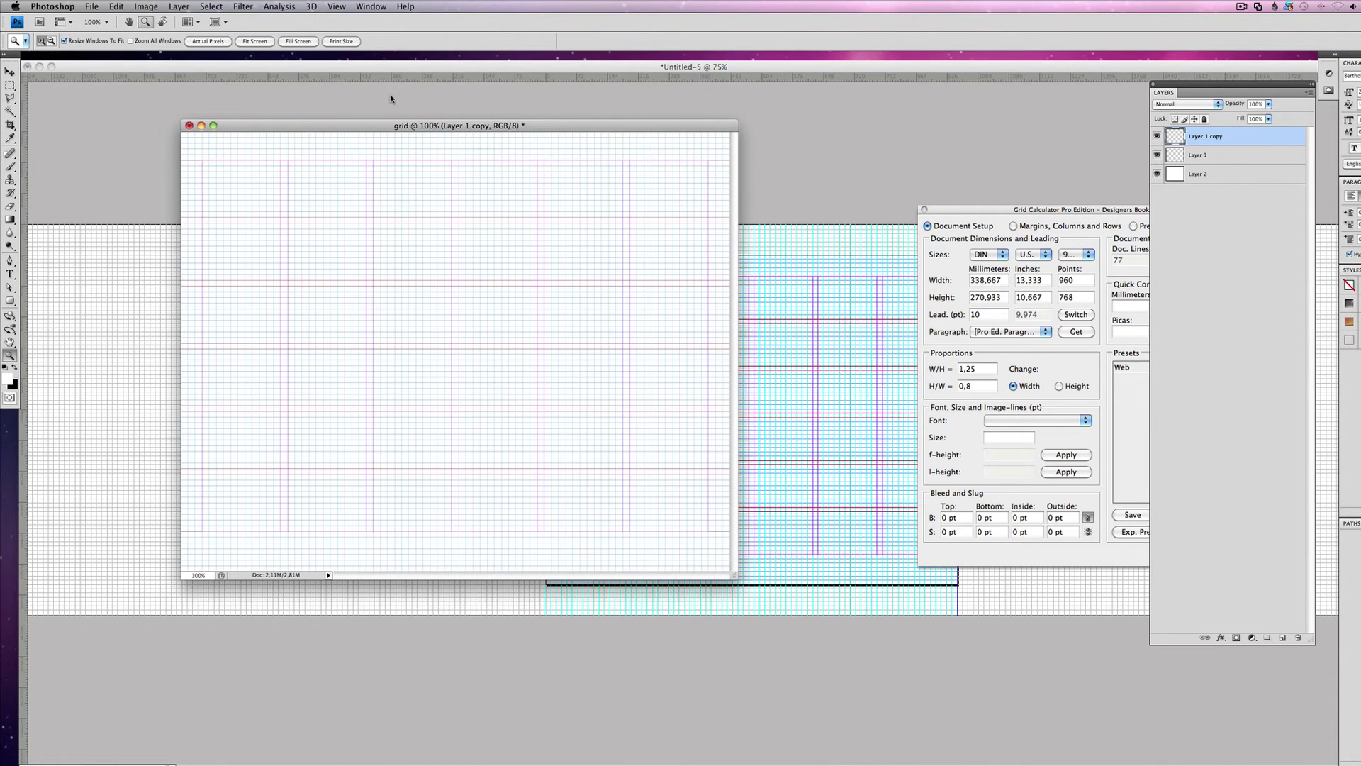
Enlarge the image window to show the whole grid, then close it without saving.
{"action": "key", "text": "v"}
{"action": "left_click_drag", "start_coordinate": [421, 125], "coordinate": [570, 148]}
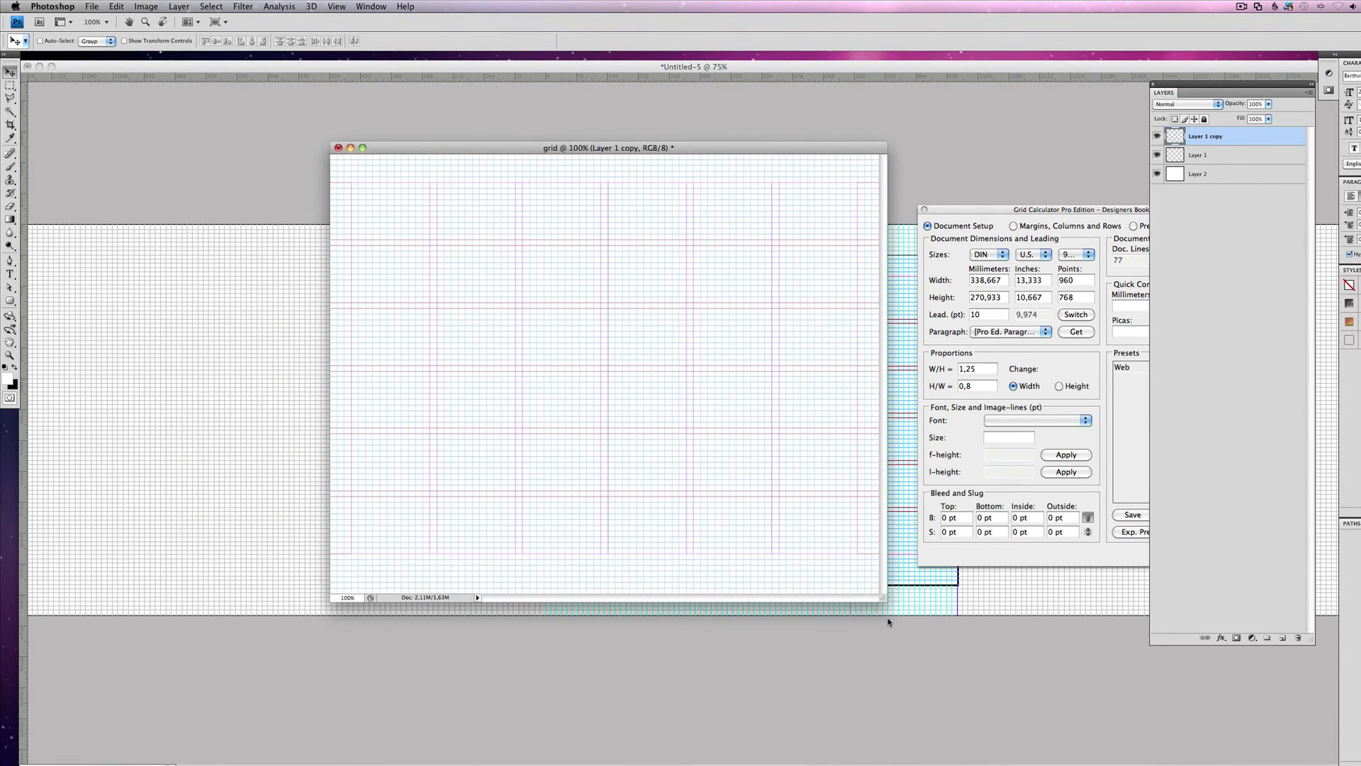
{"action": "left_click_drag", "start_coordinate": [883, 597], "coordinate": [964, 659]}
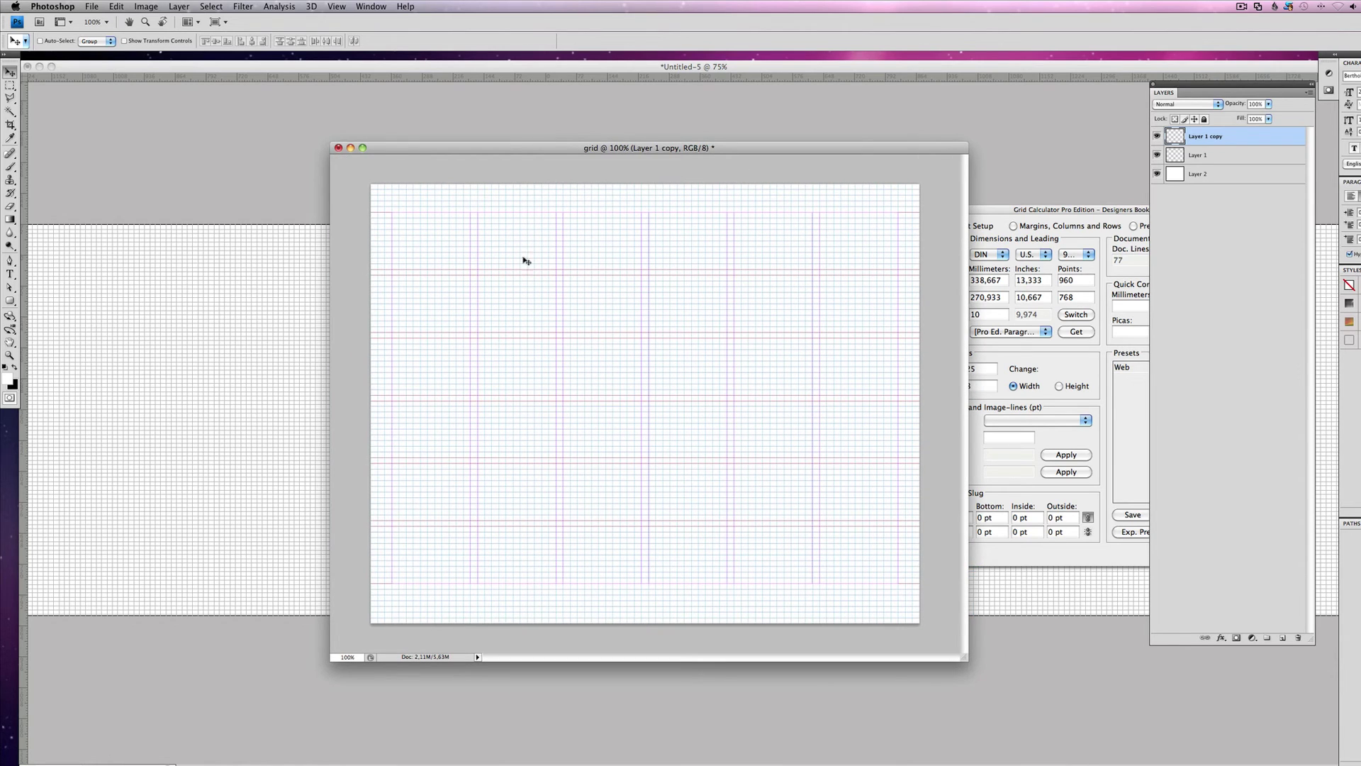
{"action": "left_click", "coordinate": [338, 148]}
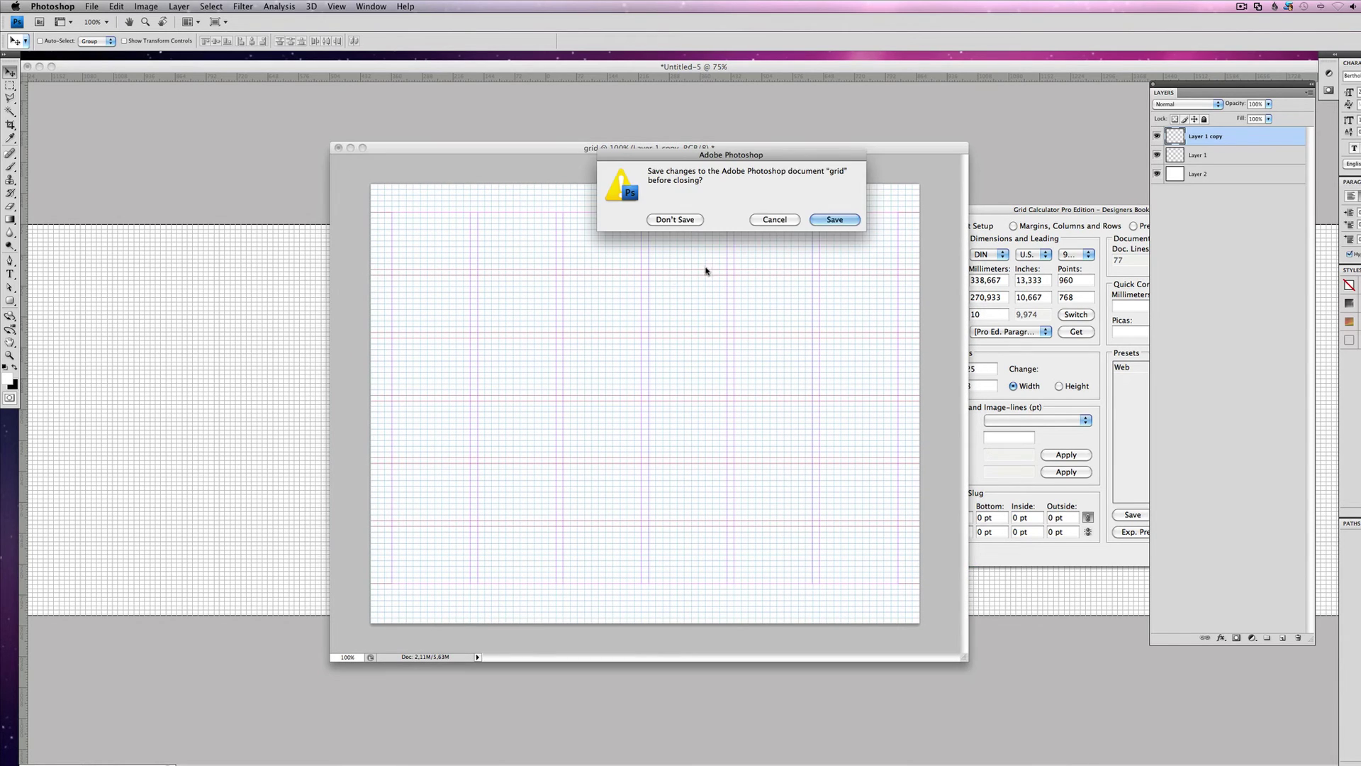
{"action": "left_click", "coordinate": [672, 219]}
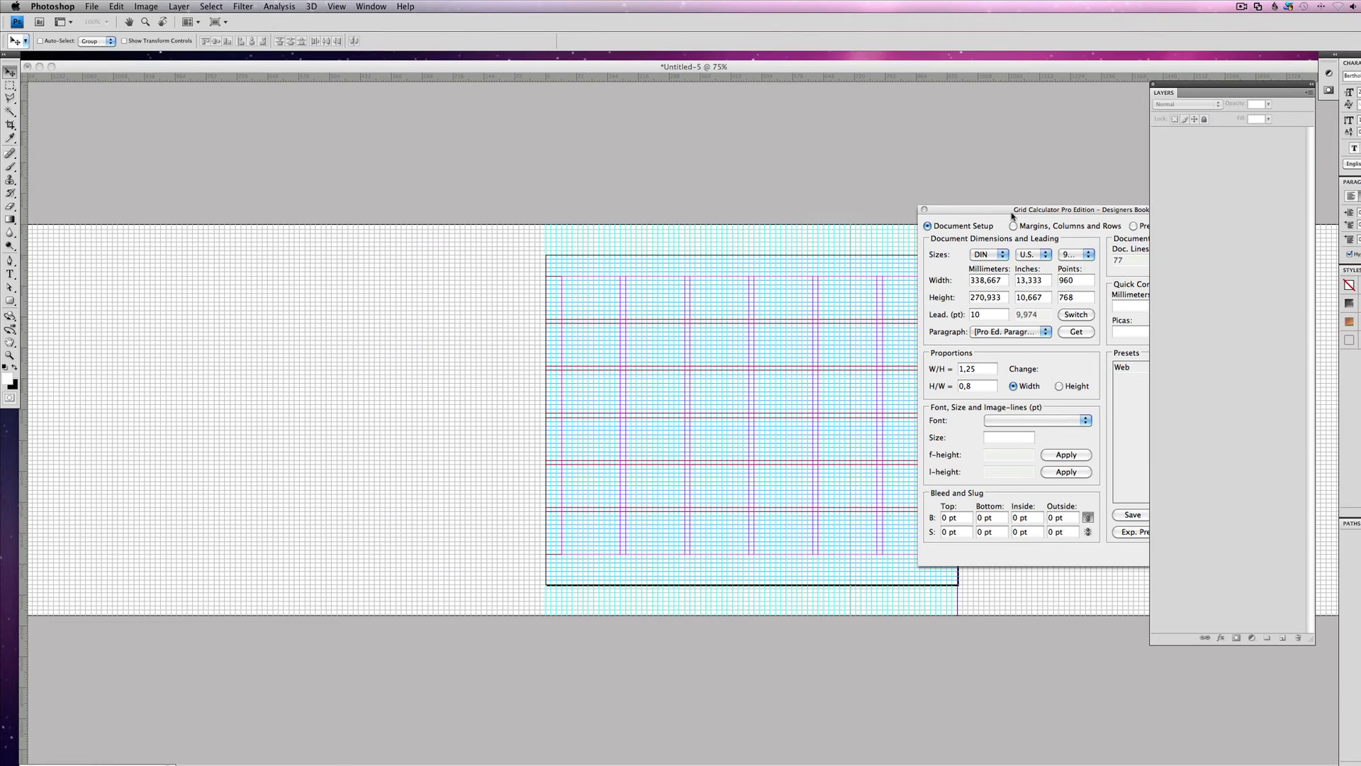
Collapse the Grid Calculator in InDesign, then open grid.pdf in Illustrator, accepting the colour mode.
{"action": "key", "text": "super+Tab"}
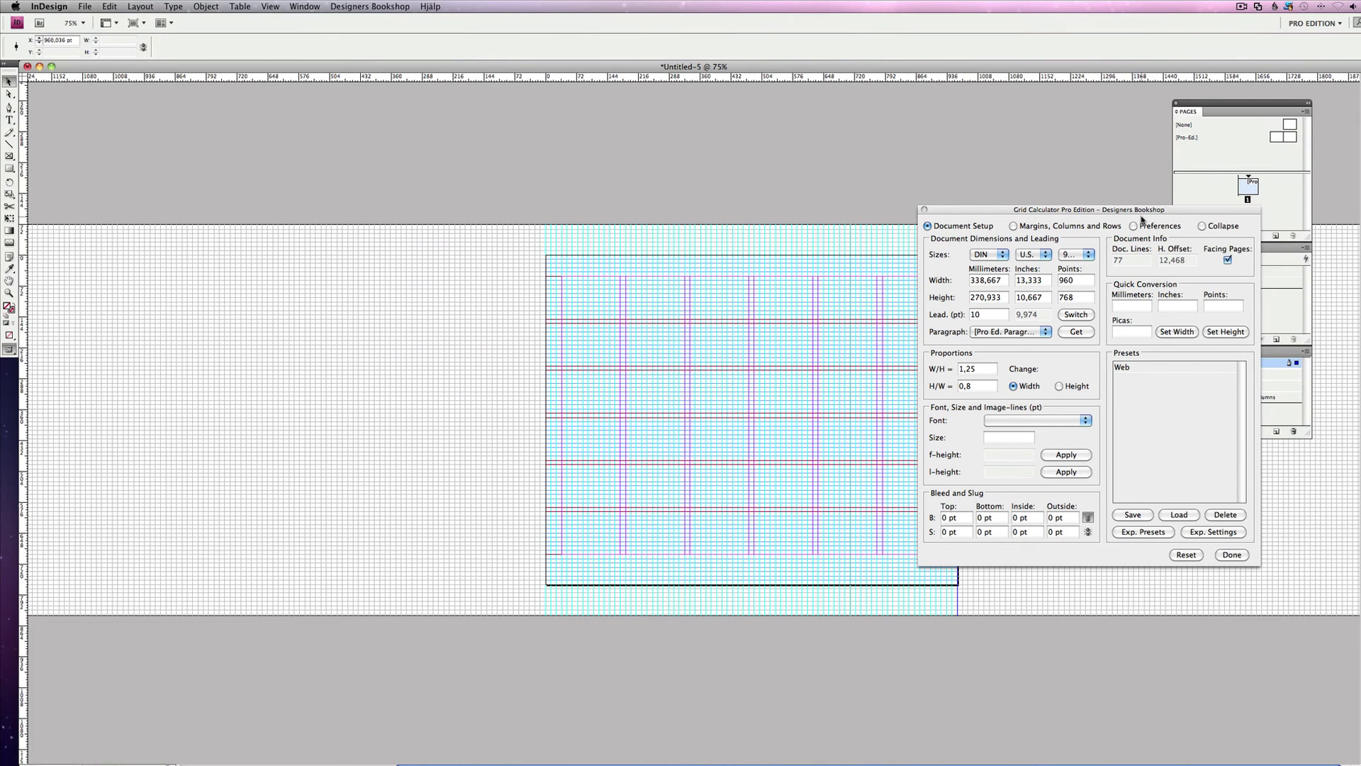
{"action": "left_click", "coordinate": [1202, 226]}
{"action": "key", "text": "super+Tab"}
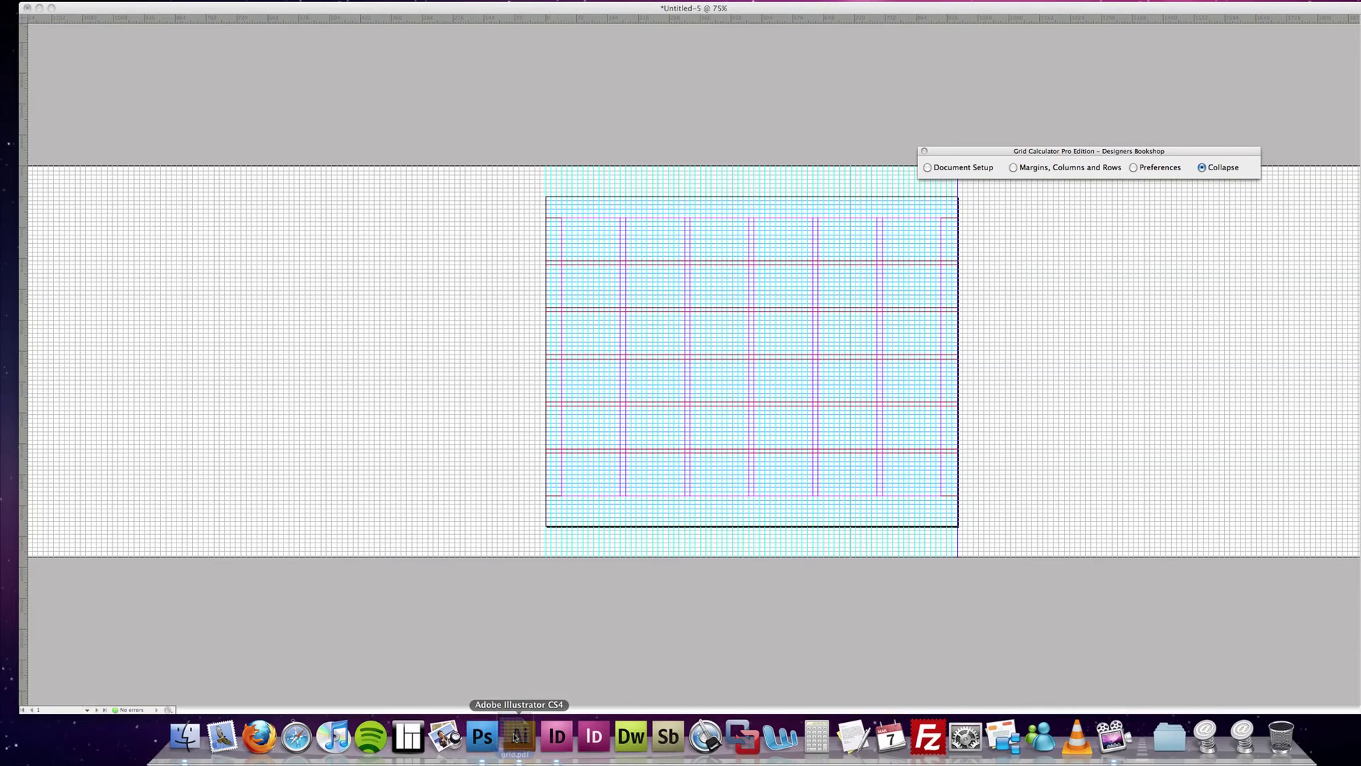
{"action": "left_click_drag", "start_coordinate": [516, 737], "coordinate": [515, 737]}
{"action": "left_click", "coordinate": [837, 193]}
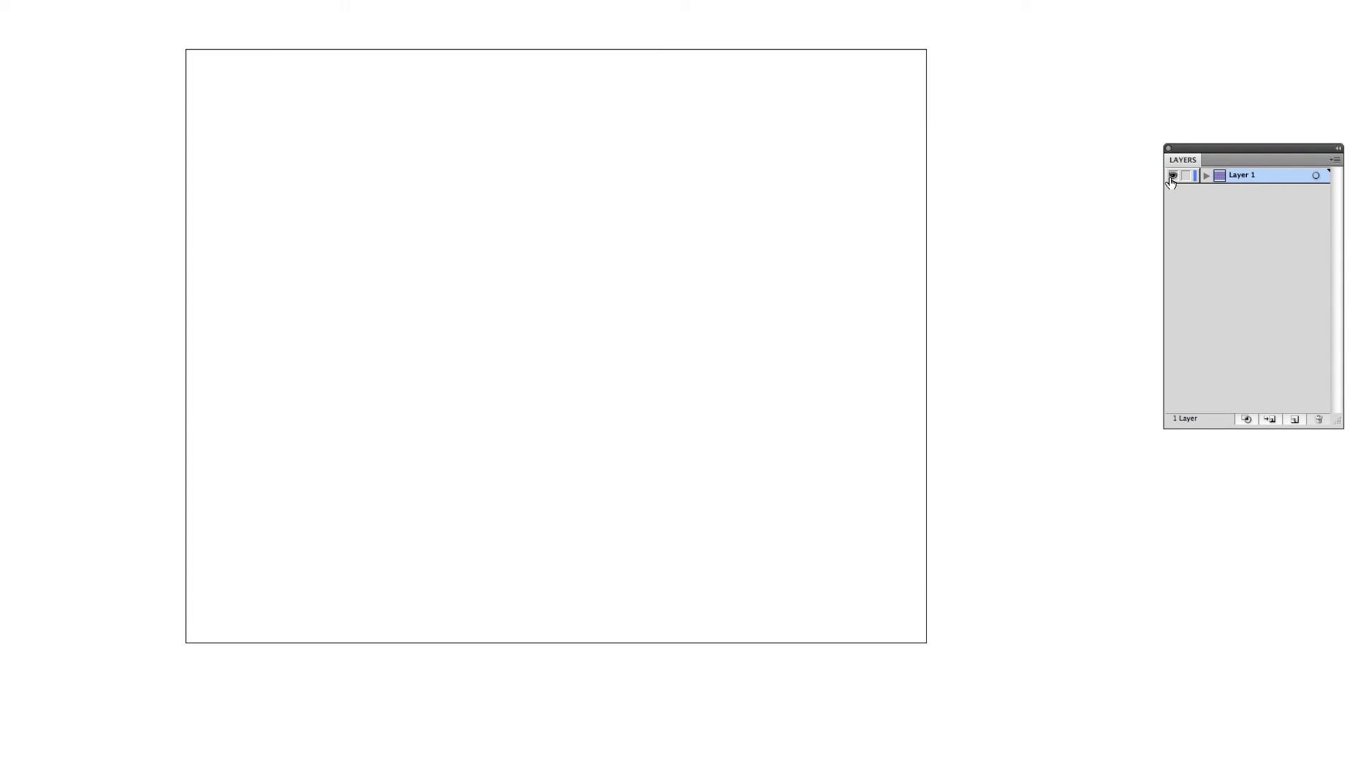
Select all the grid lines and give them a 0,5 pt stroke weight.
{"action": "left_click_drag", "start_coordinate": [358, 140], "coordinate": [1110, 697]}
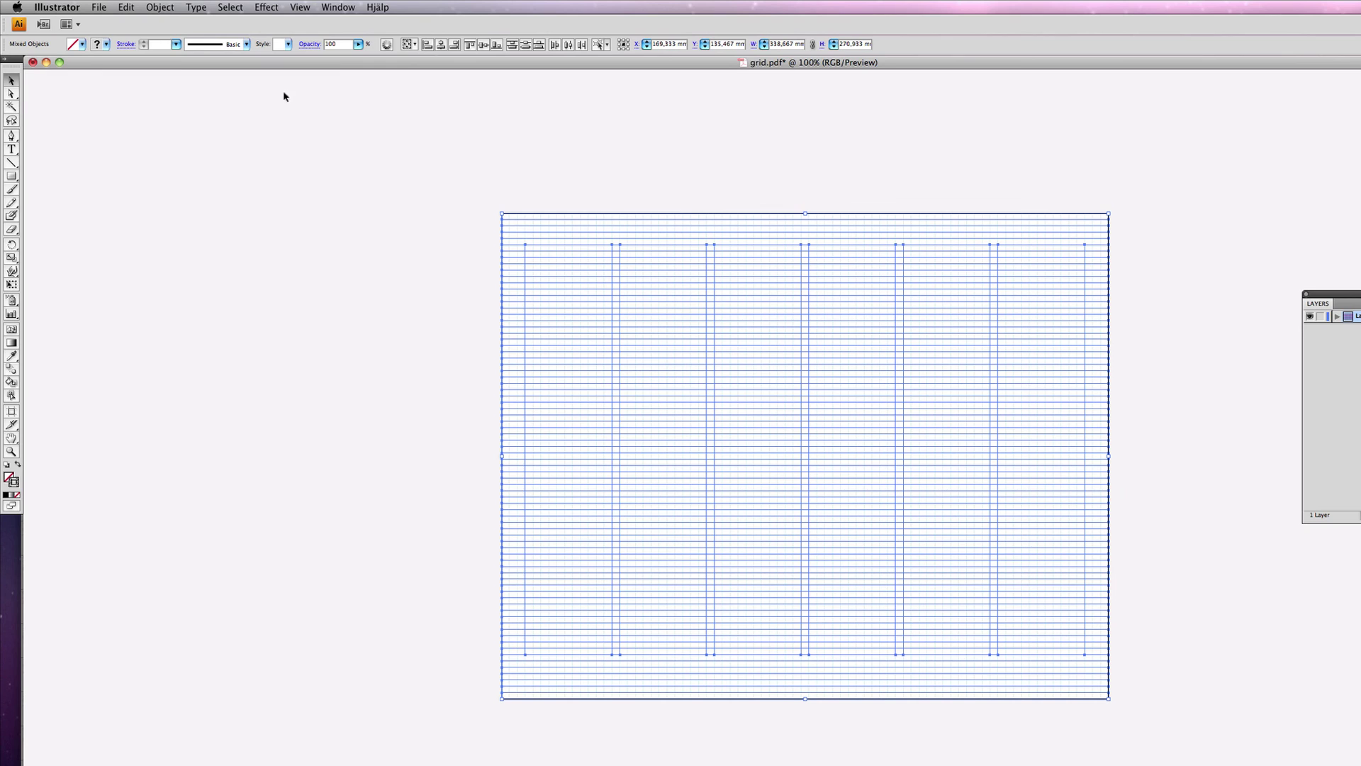
{"action": "left_click", "coordinate": [176, 44]}
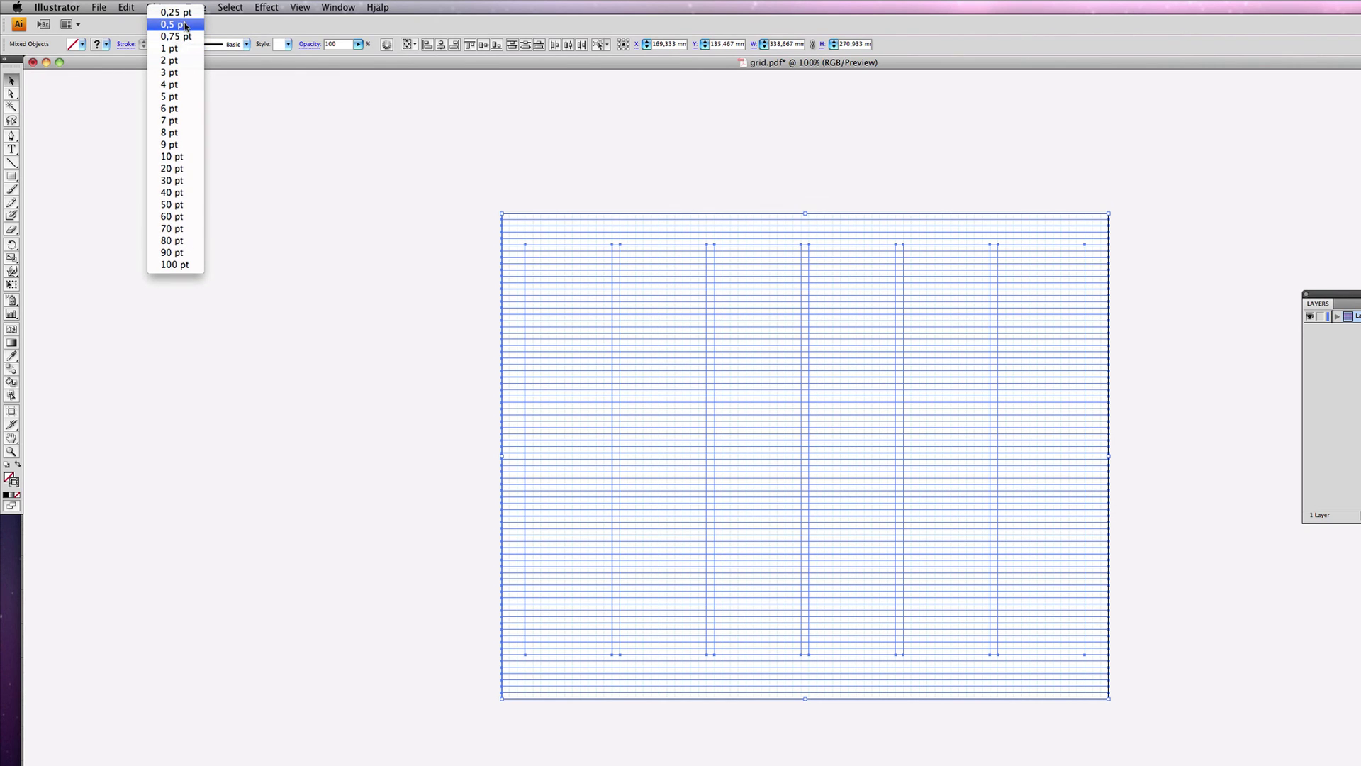
{"action": "left_click", "coordinate": [186, 26]}
{"action": "left_click", "coordinate": [465, 224]}
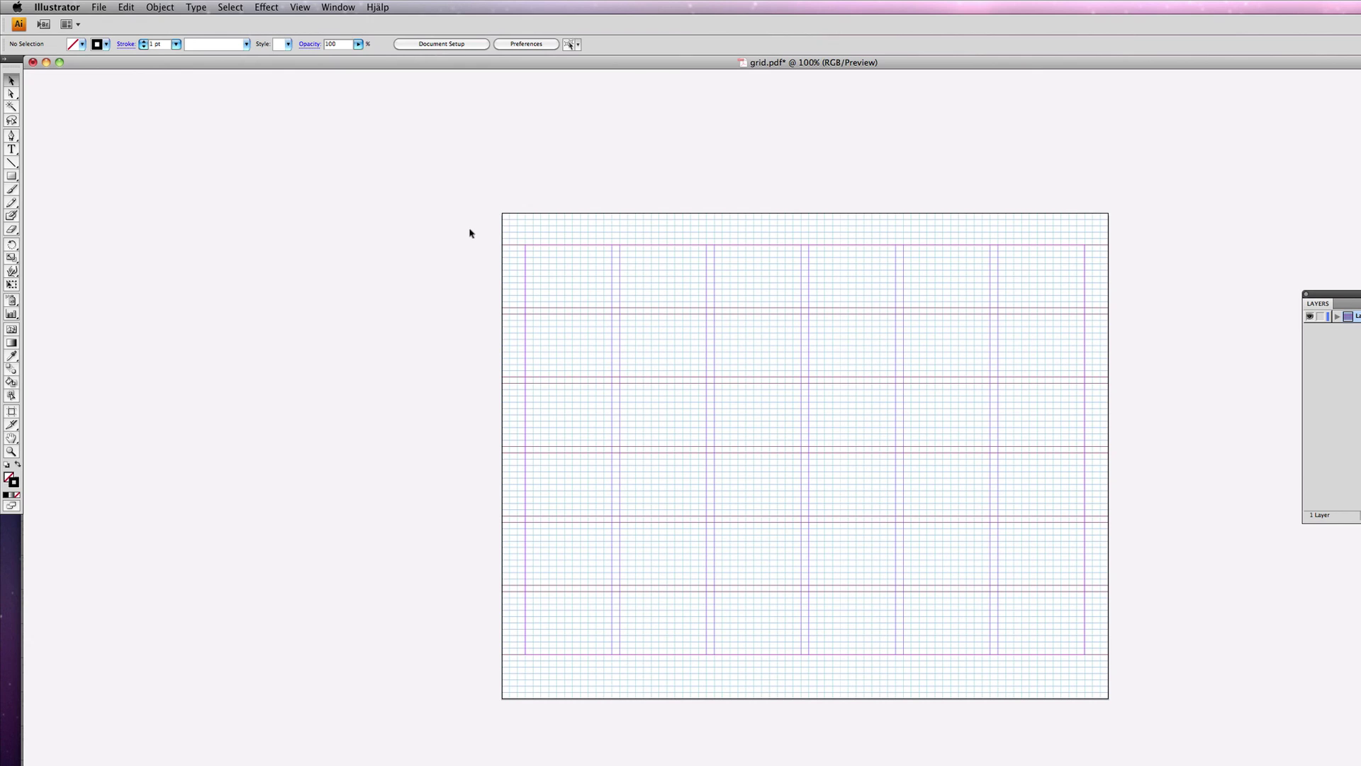